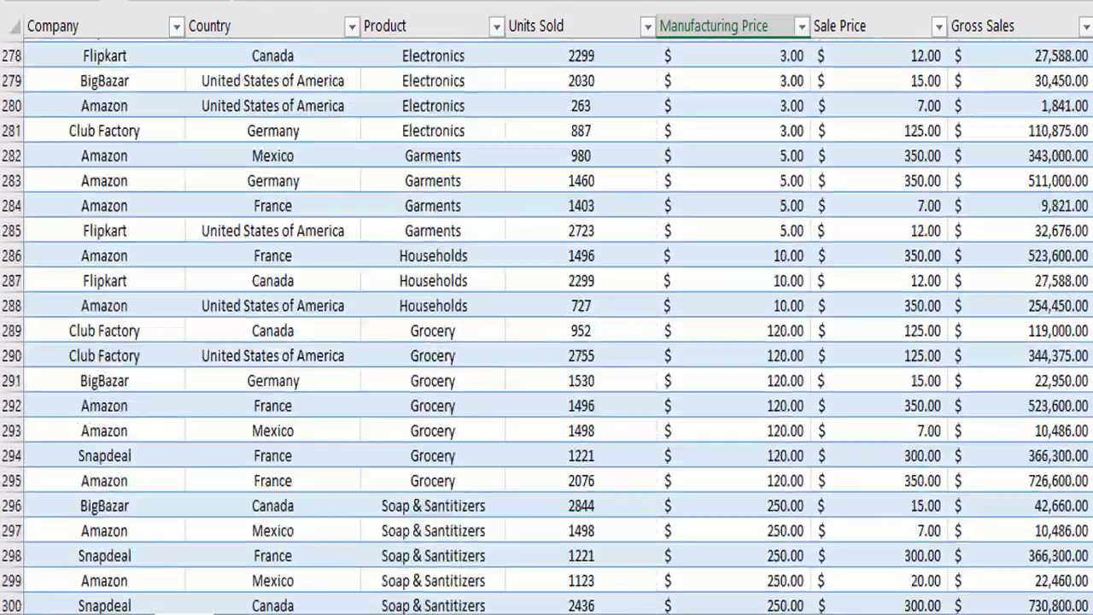
Step: Scroll down through the Sheet1 sales data to survey its rows
scroll(546, 325, "down", 20)
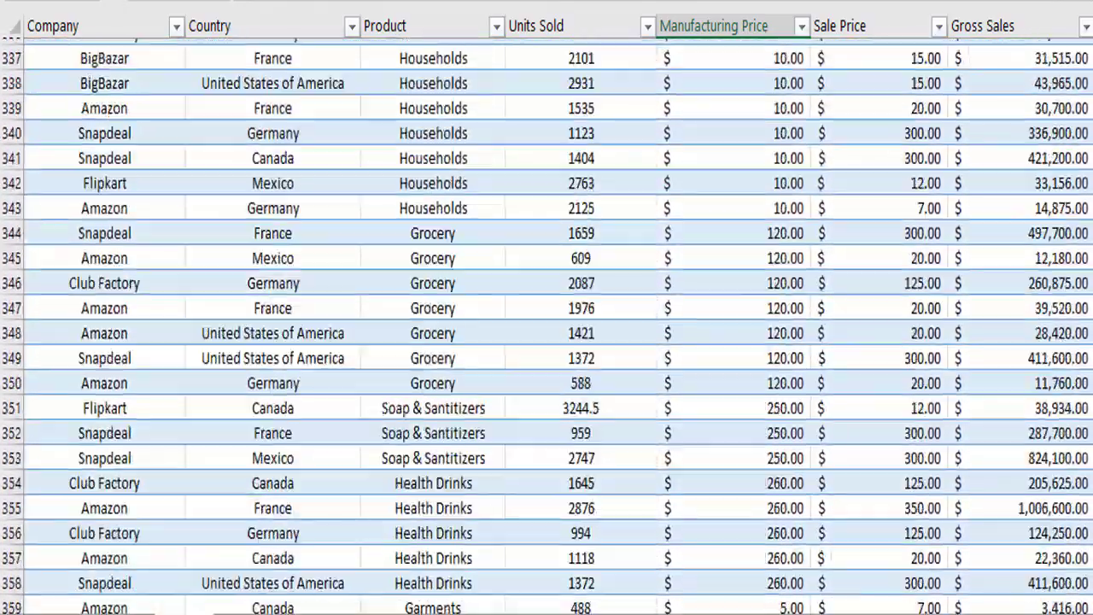
scroll(547, 324, "down", 13)
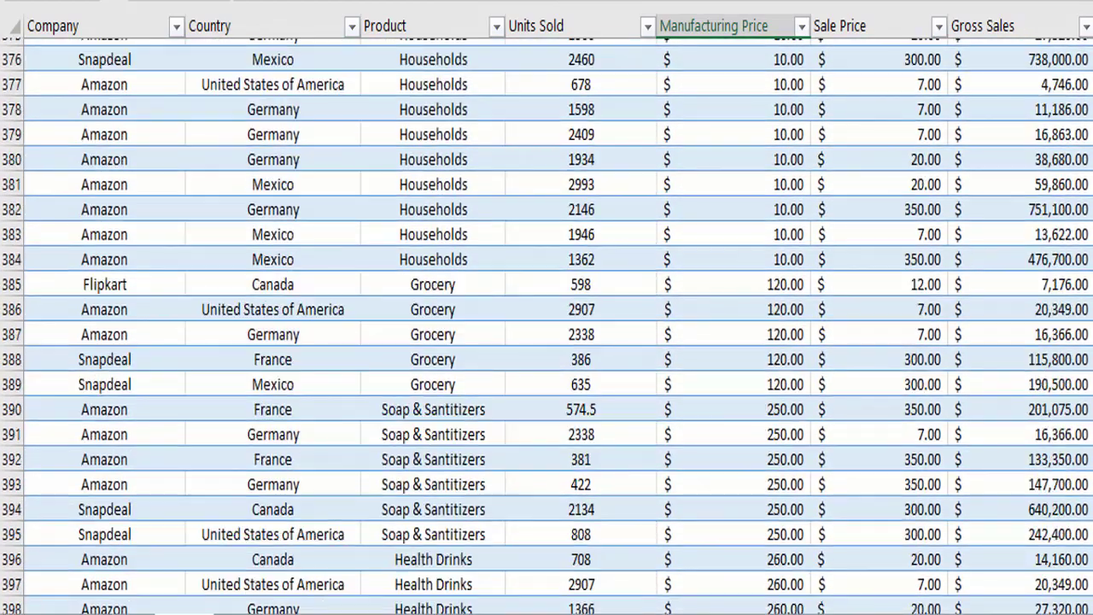
scroll(547, 324, "down", 5)
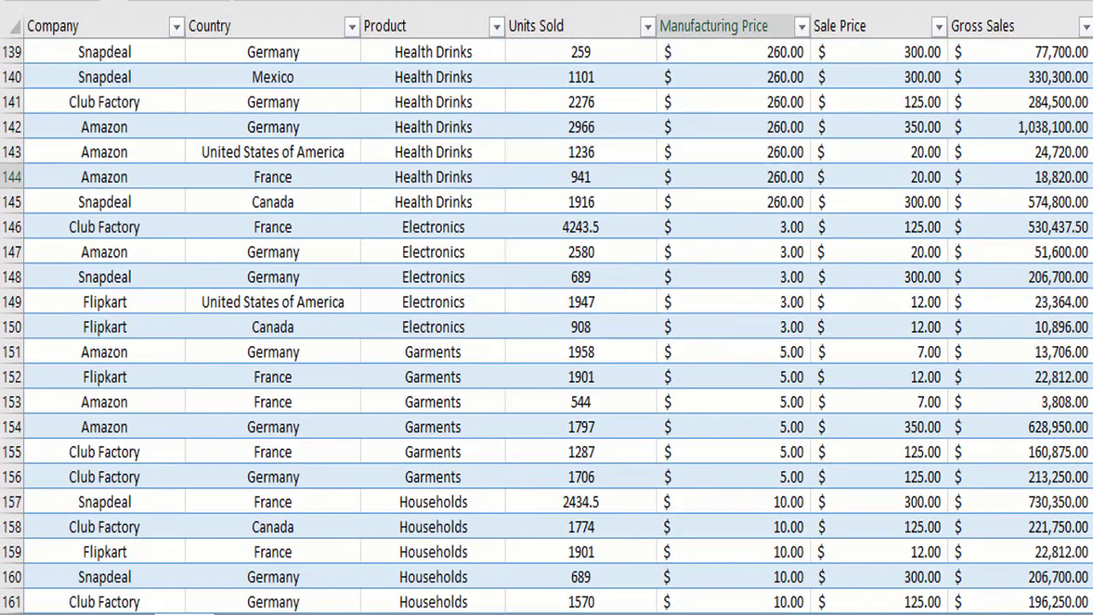
scroll(547, 324, "down", 2)
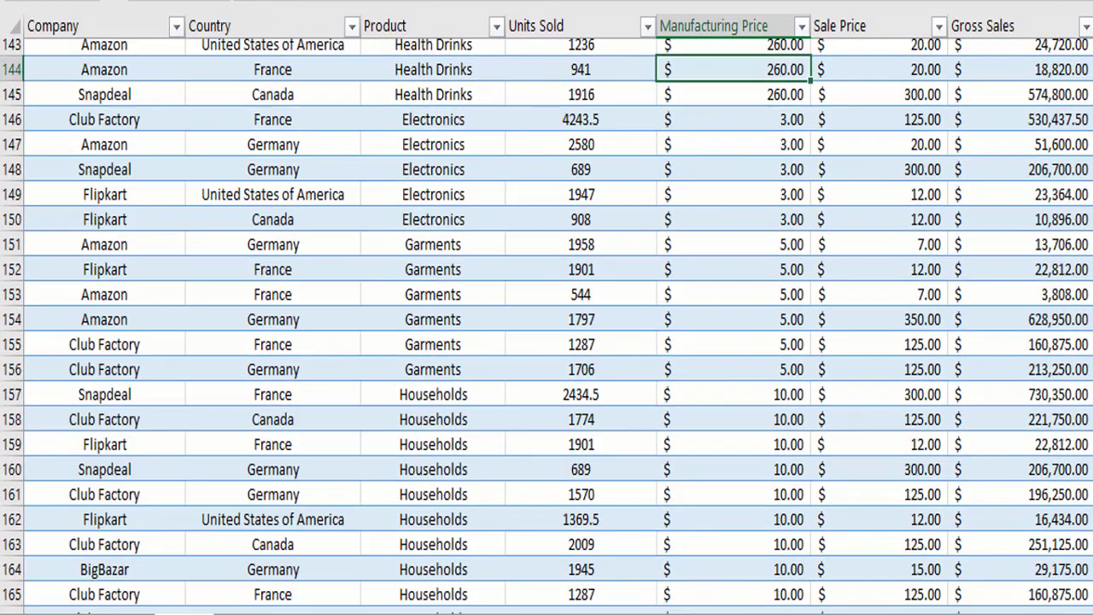
scroll(546, 325, "down", 4)
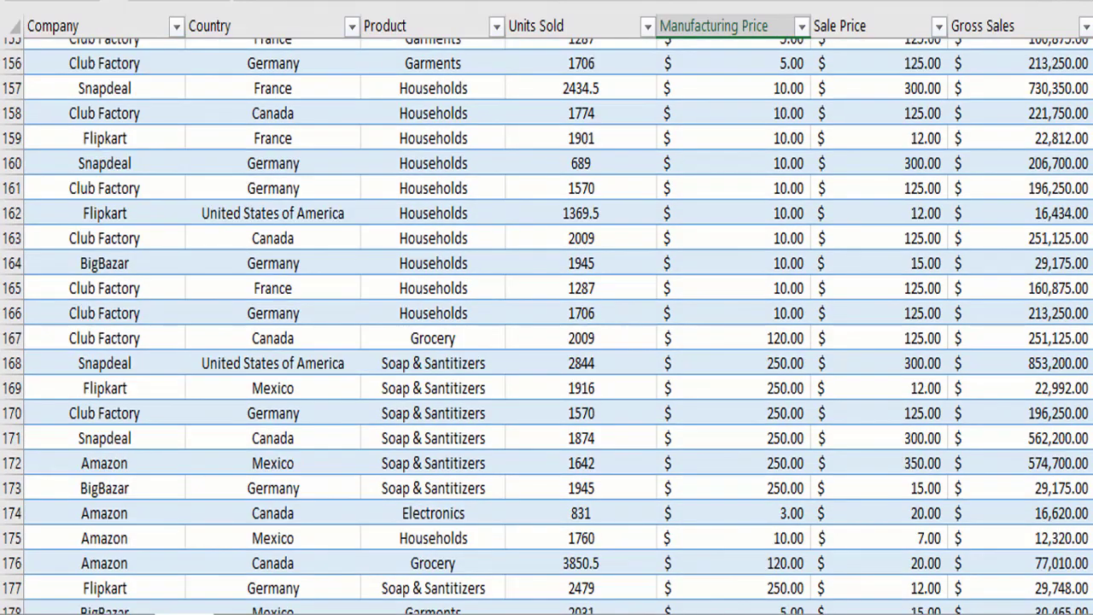
scroll(547, 325, "down", 11)
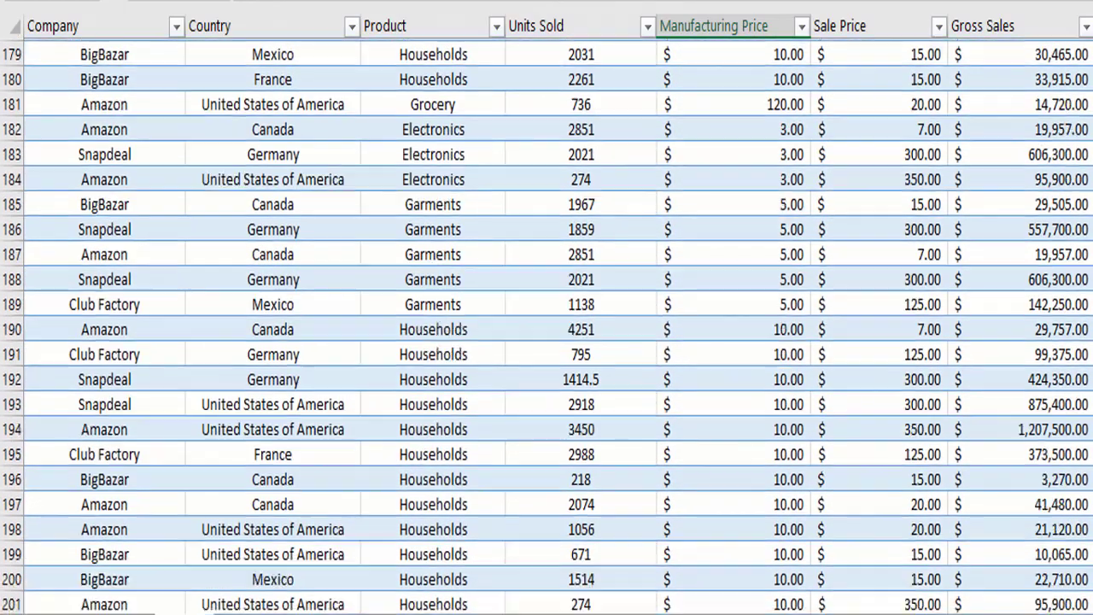
scroll(547, 324, "down", 6)
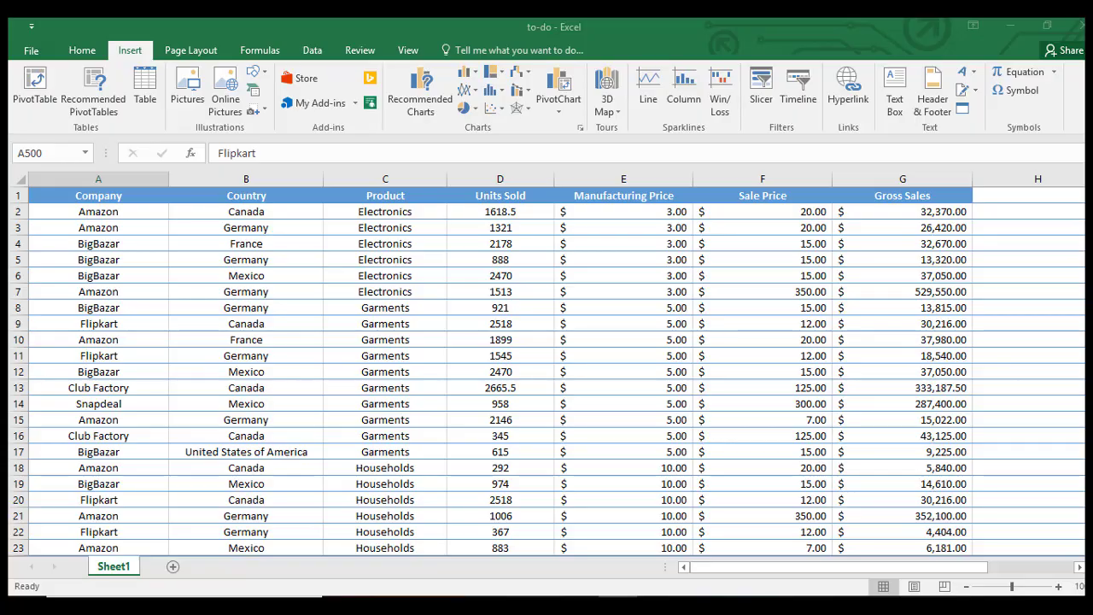
key("alt+Tab")
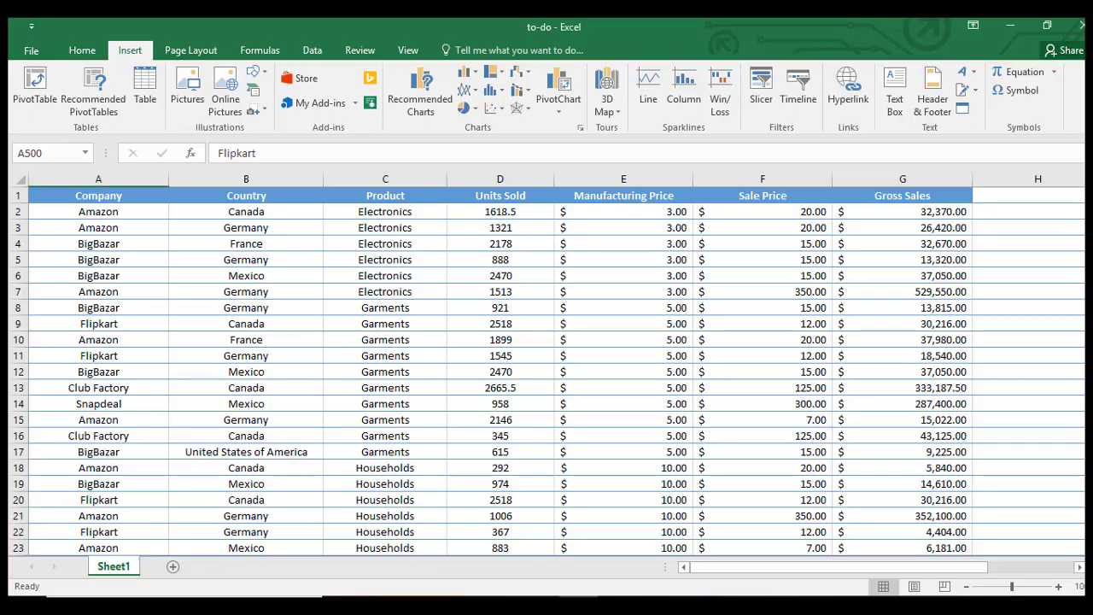
scroll(548, 371, "down", 20)
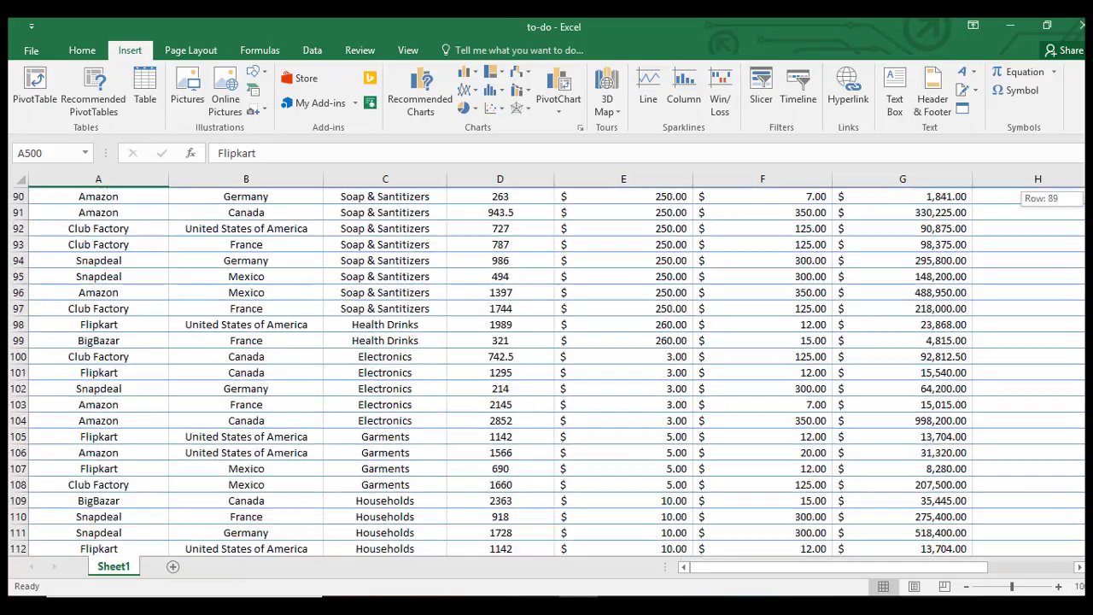
scroll(548, 370, "down", 20)
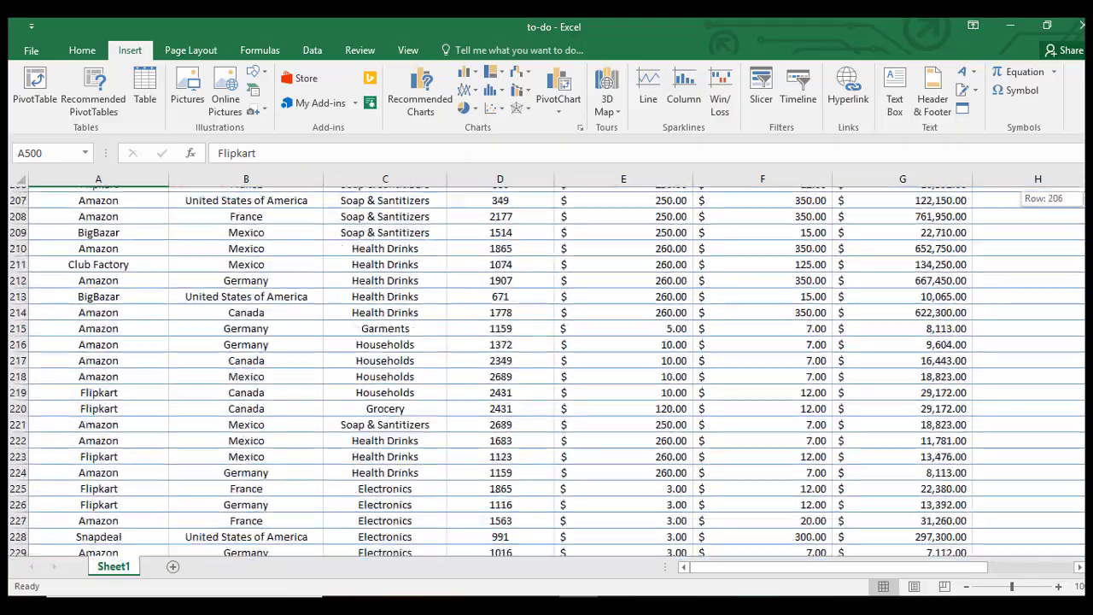
mouse_move(1089, 309)
left_mouse_down()
mouse_move(1090, 349)
mouse_move(1089, 308)
left_mouse_up()
left_click_drag(1082, 386, 1089, 189)
left_click(1089, 292)
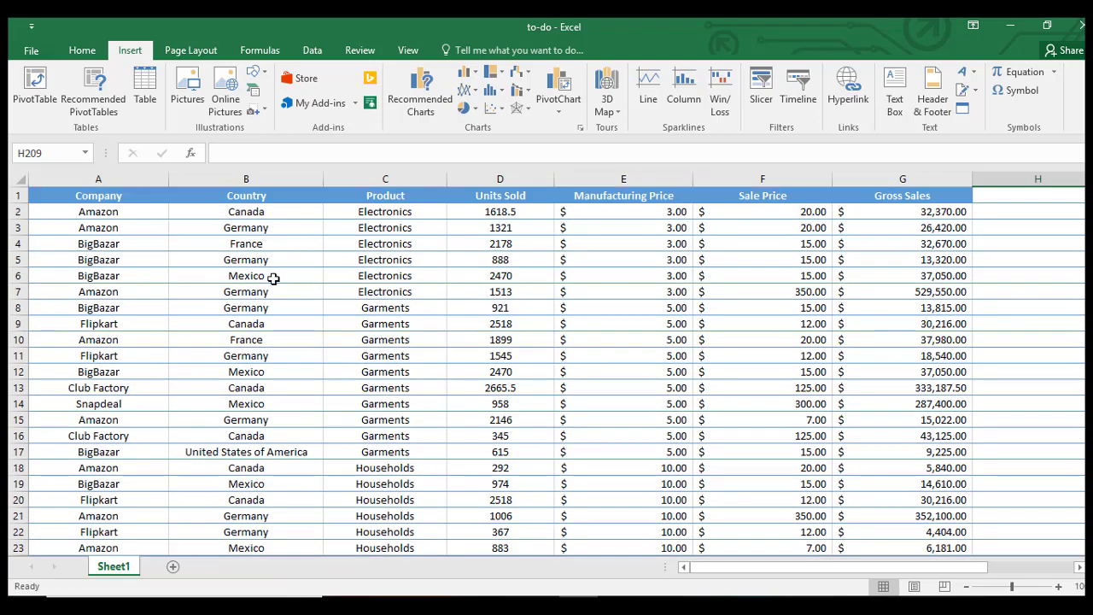
Step: Inspect rows 4-7 values, such as row 6's Mexico, 2470 units and 37050 gross sales
left_click(798, 246)
left_click(780, 265)
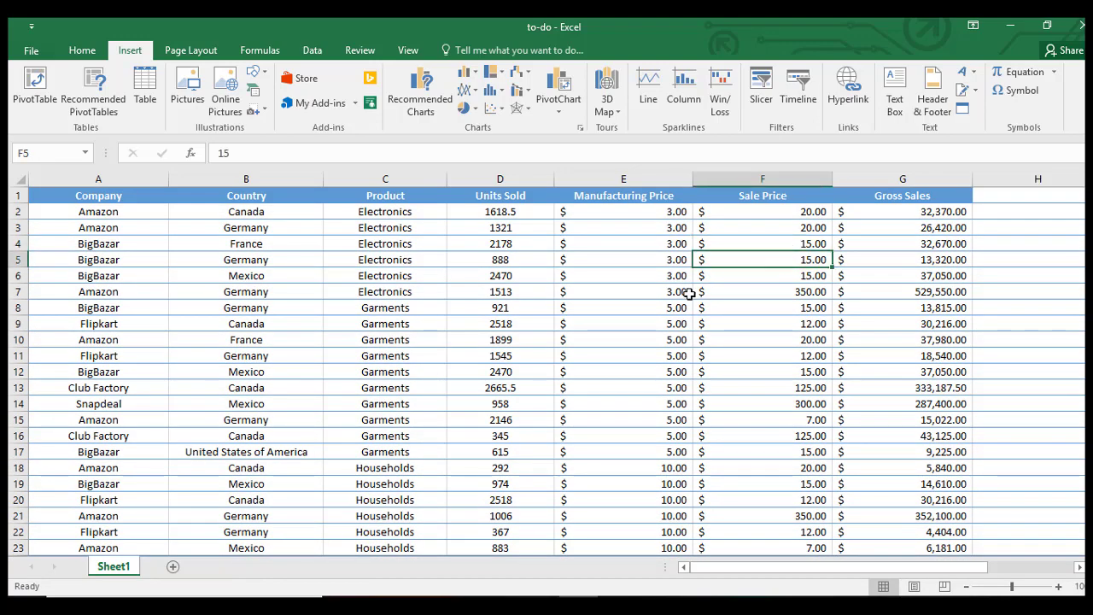
left_click(687, 294)
left_click(152, 276)
left_click(256, 276)
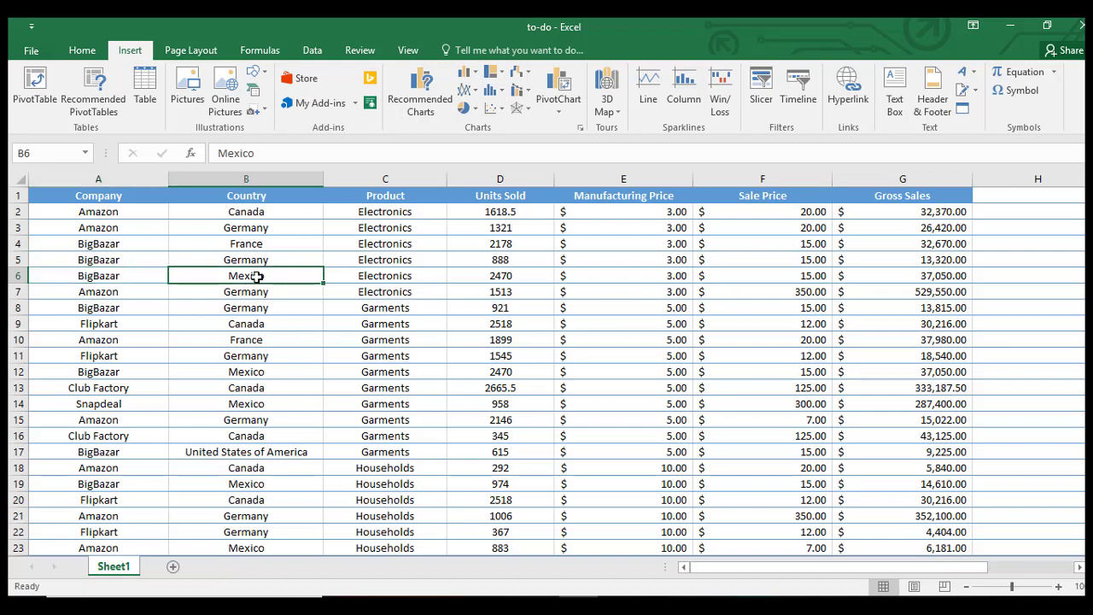
left_click(407, 278)
left_click(466, 278)
left_click(658, 274)
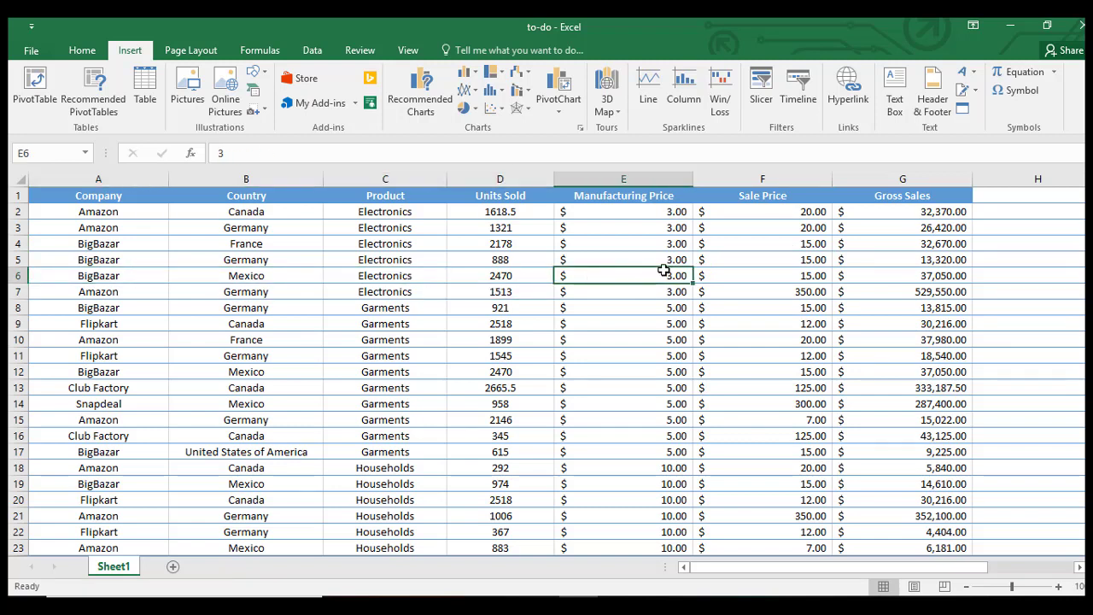
left_click(736, 274)
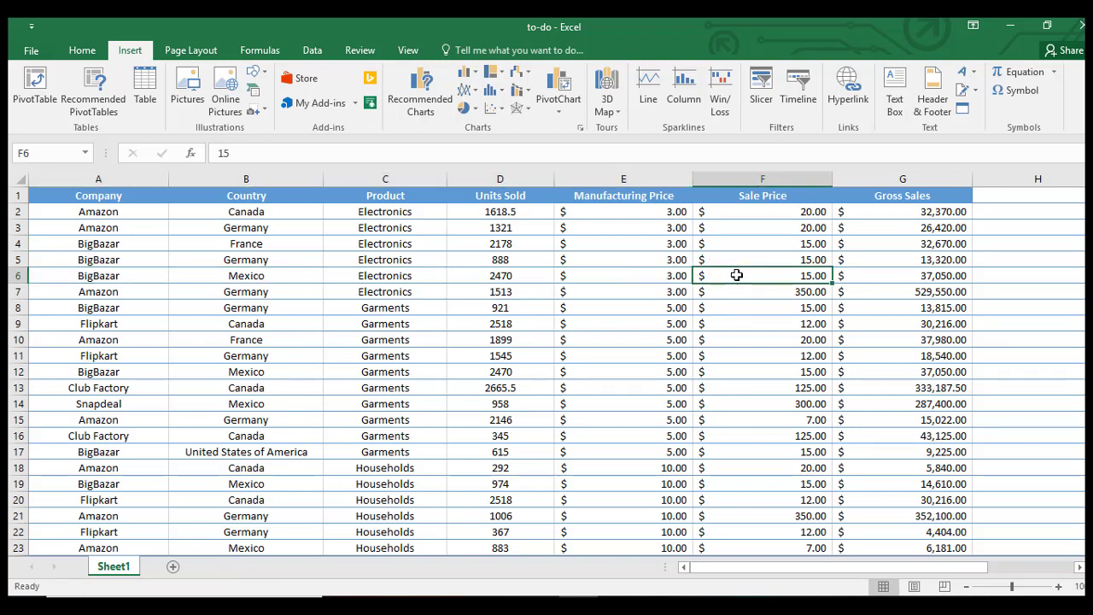
left_click(890, 277)
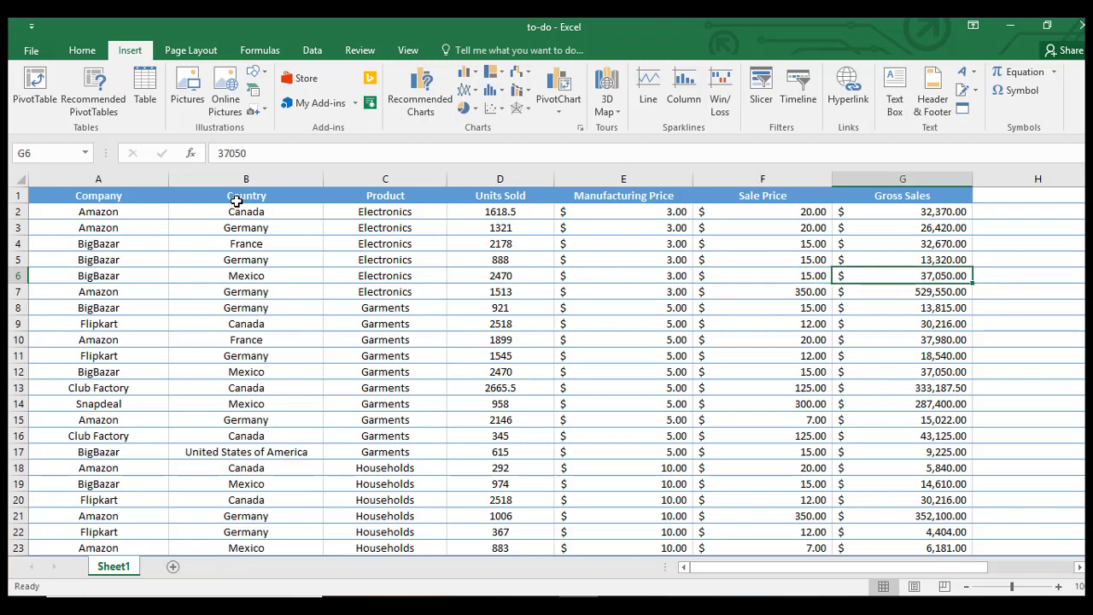
Step: Select sample ranges in the Country, Product and Sale Price columns to review entries
left_click_drag(239, 196, 257, 563)
left_click(874, 296)
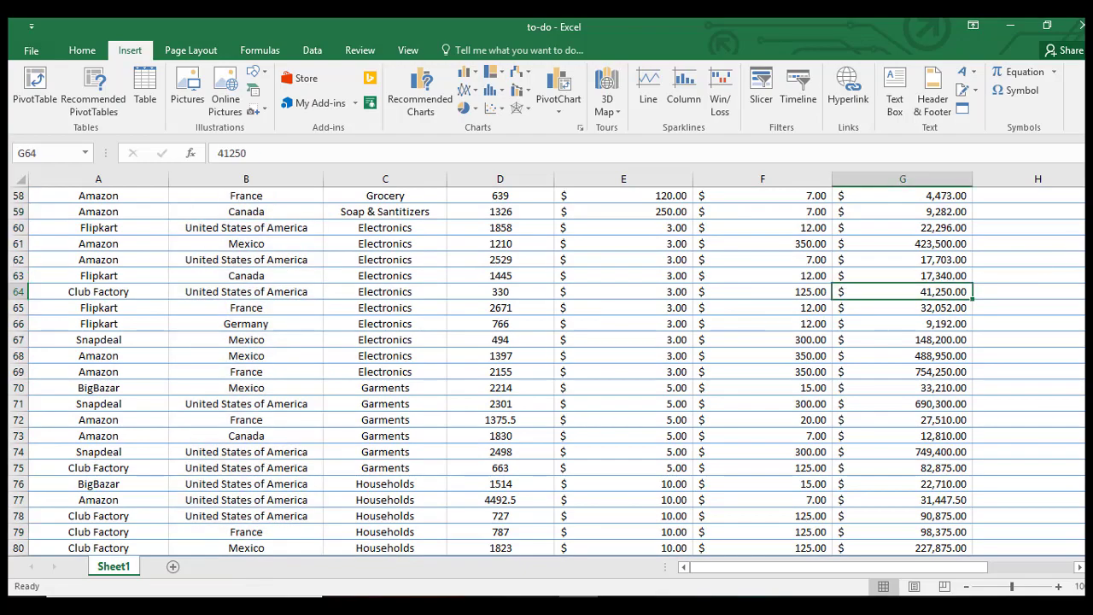
left_click_drag(1092, 236, 1092, 201)
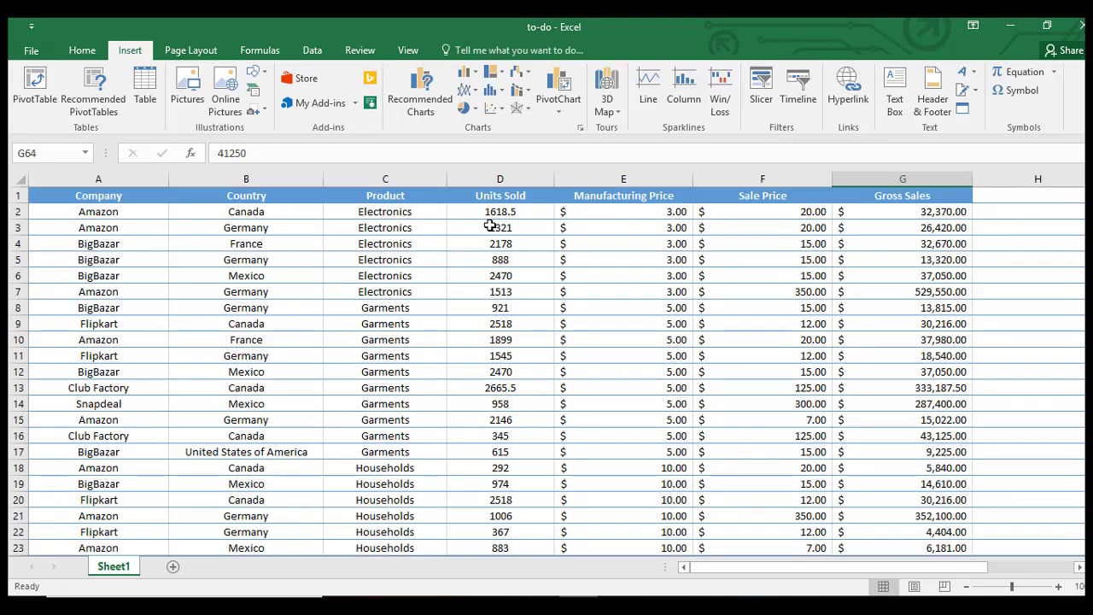
left_click(390, 195)
left_click_drag(391, 212, 387, 578)
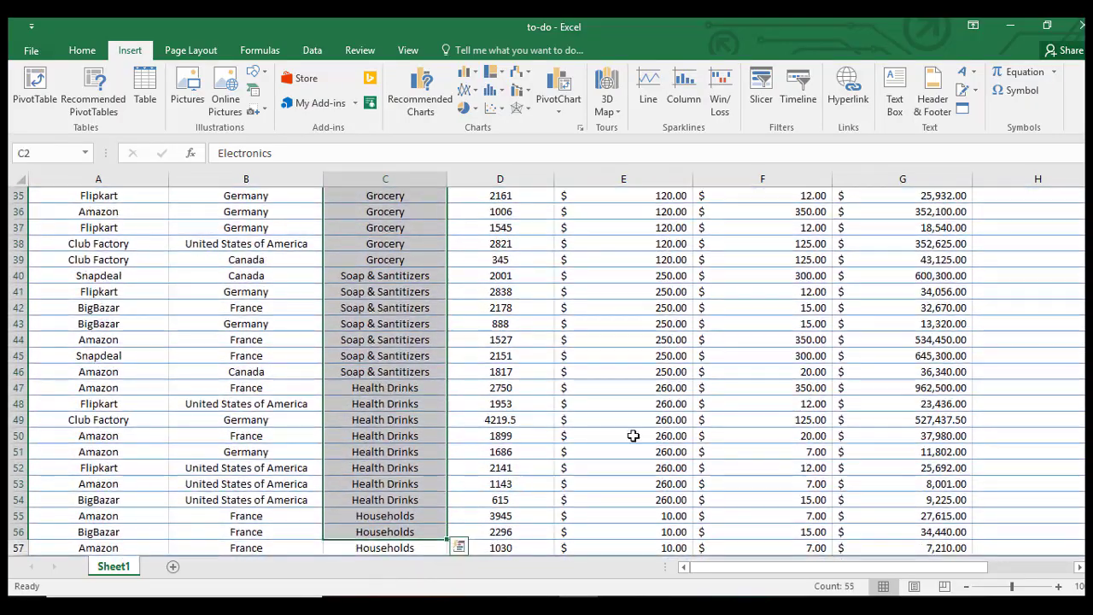
left_click(811, 368)
left_click_drag(1082, 239, 1081, 217)
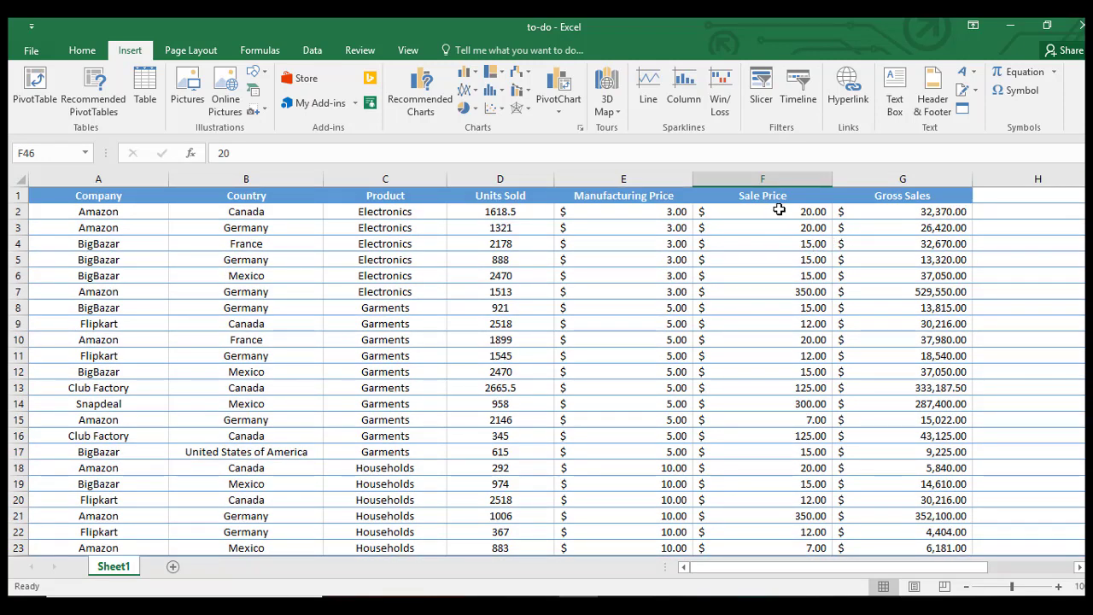
left_click_drag(779, 209, 829, 488)
left_click(903, 356)
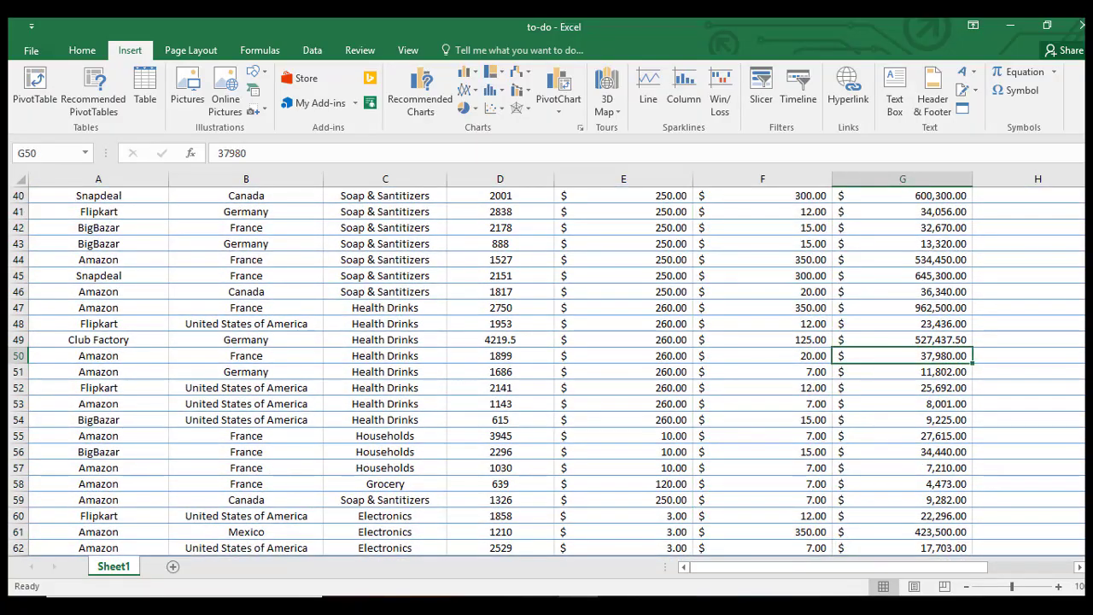
Step: Review values in rows 5-9, including Sale Price 15, Gross Sales 13320 and Electronics
scroll(996, 211, "up", 13)
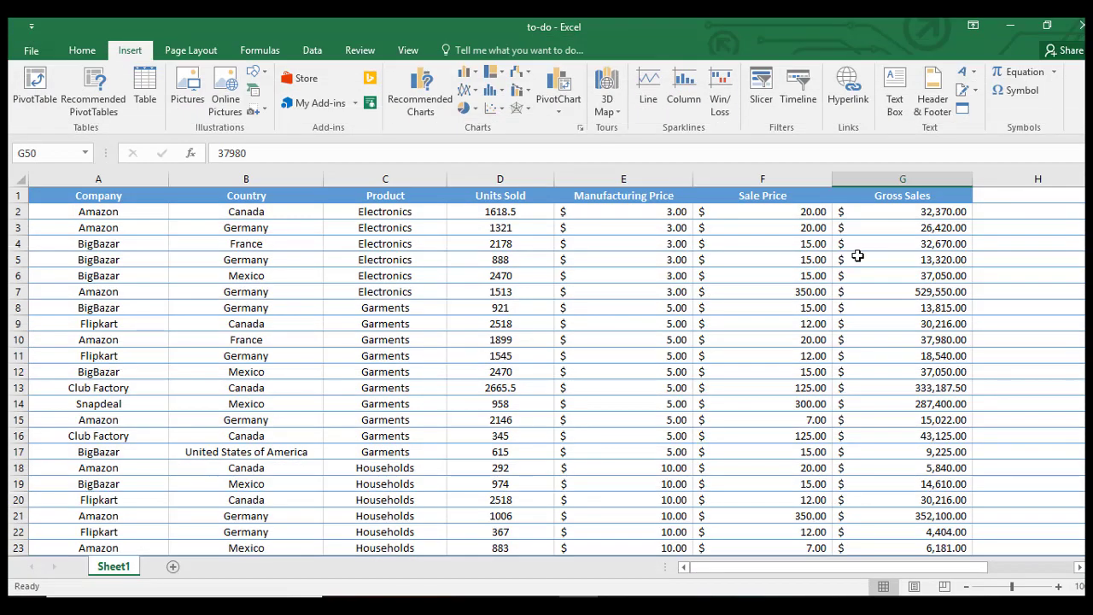
left_click(851, 257)
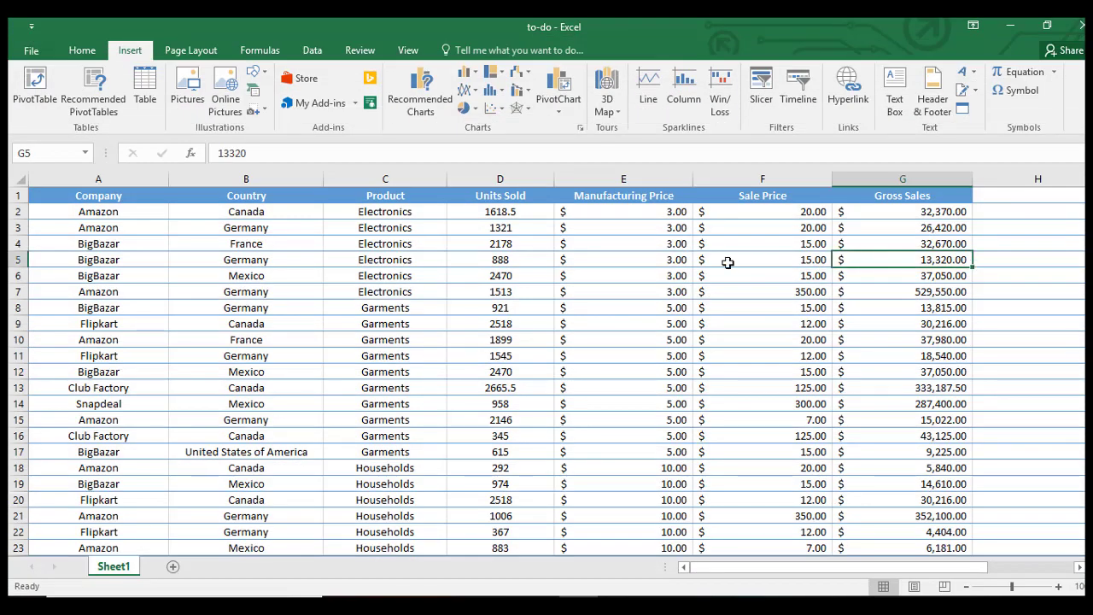
left_click(728, 263)
left_click(904, 258)
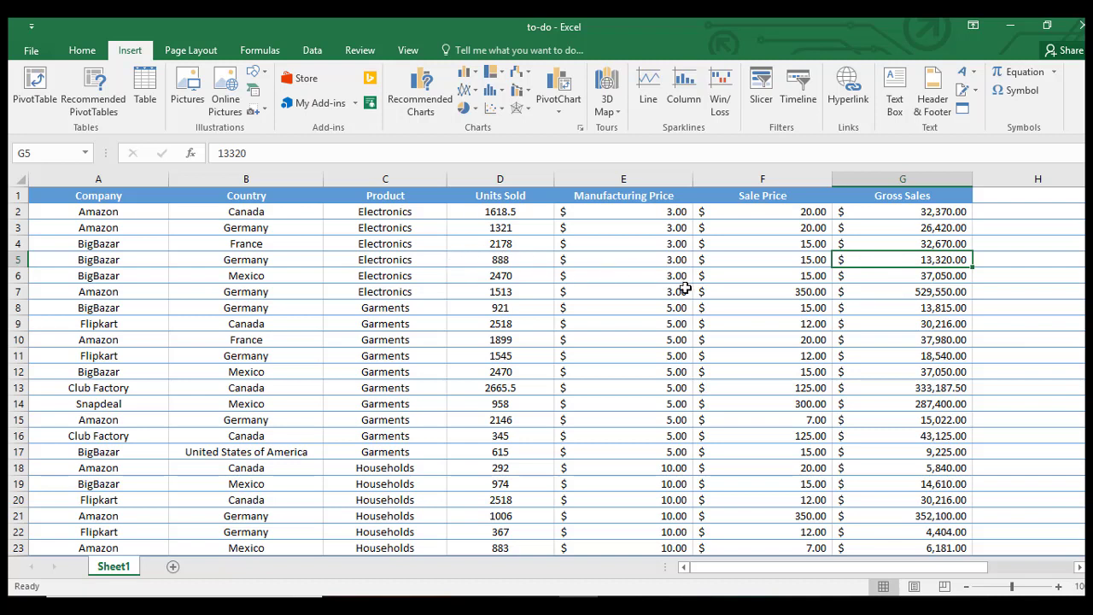
left_click(738, 279)
left_click(654, 277)
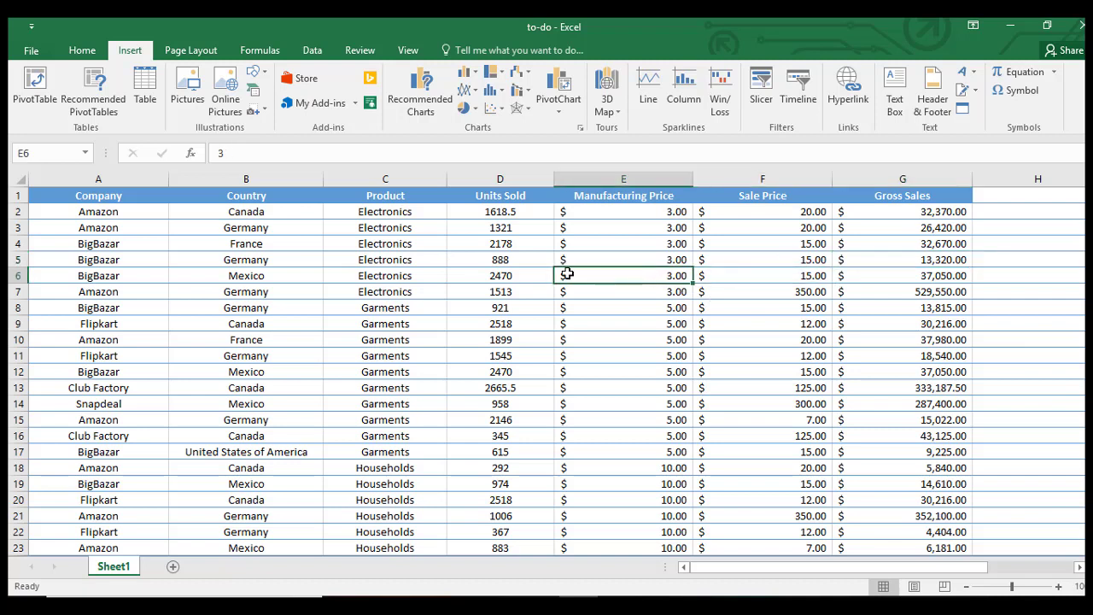
left_click(522, 273)
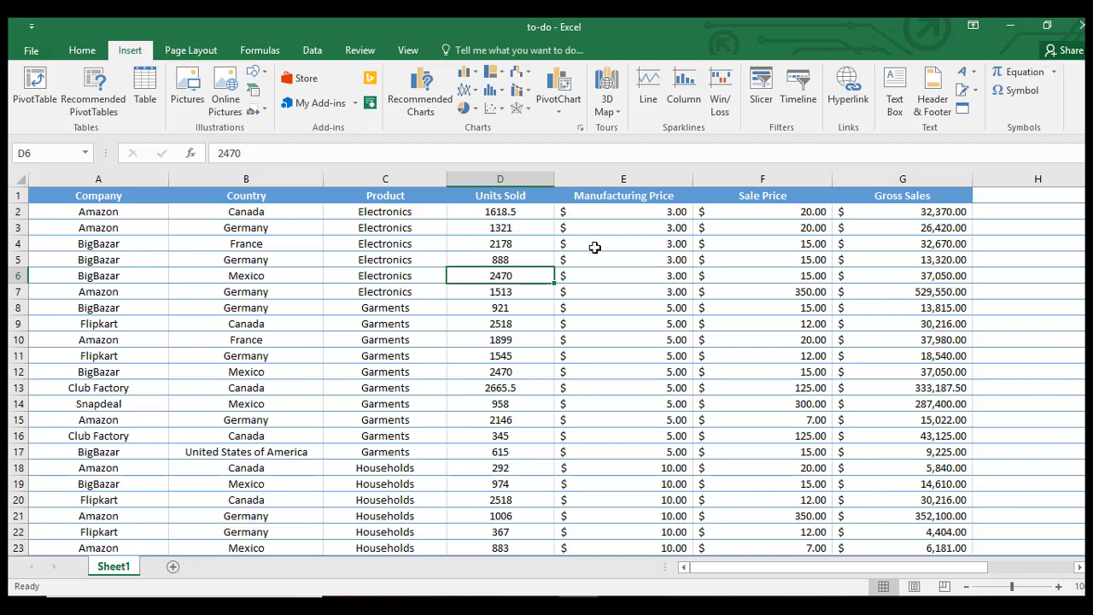
left_click(646, 254)
left_click(763, 263)
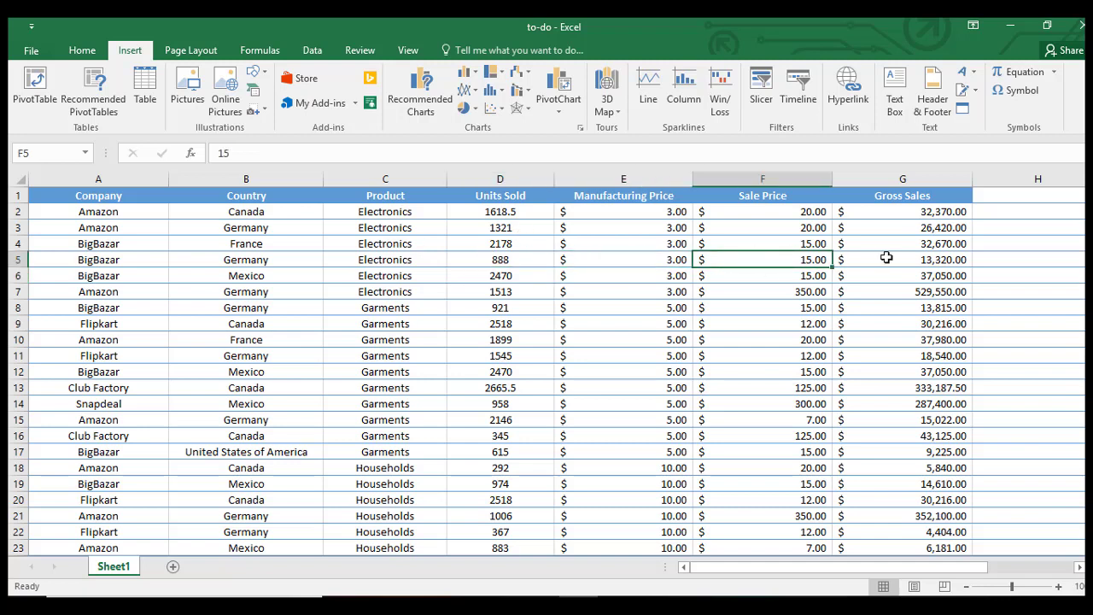
left_click(393, 290)
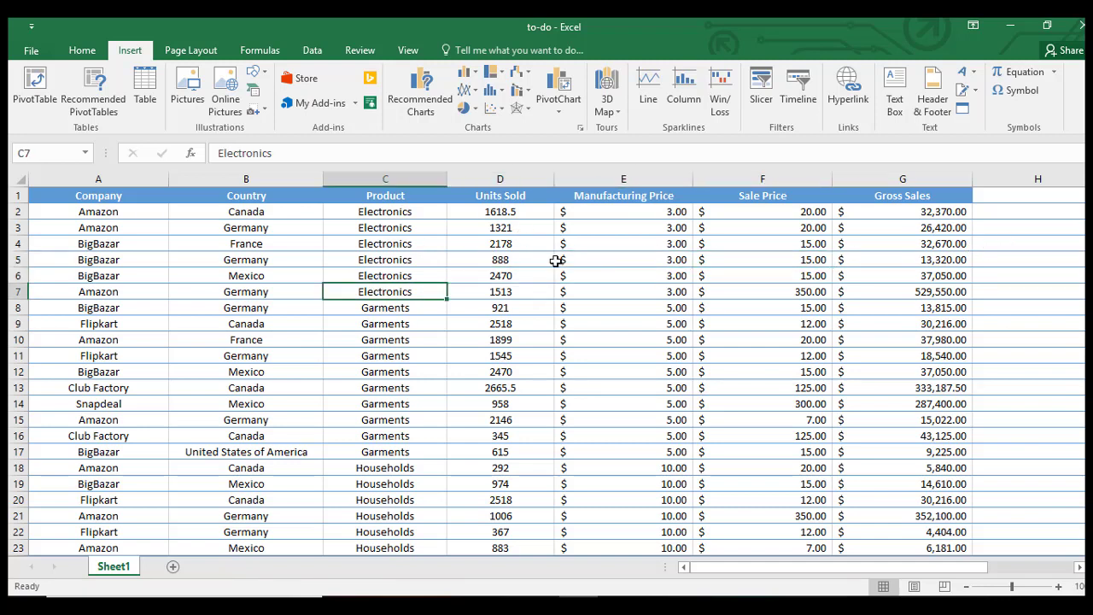
left_click(629, 319)
left_click(859, 317)
left_click(752, 292)
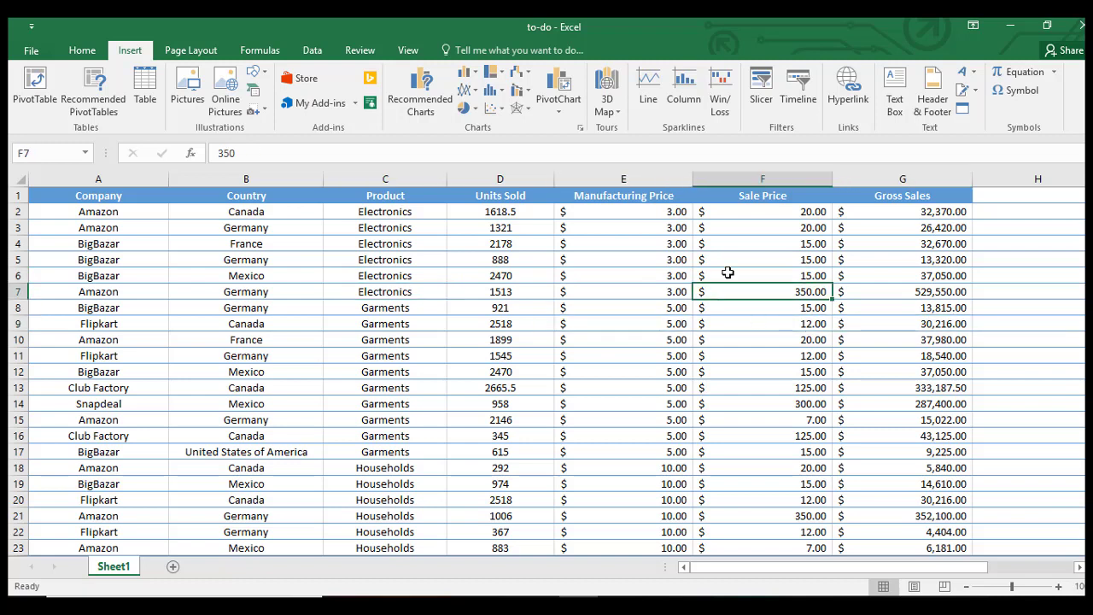
Step: Start a PivotTable from the sales table, check the detected source range, then cancel
left_click(1018, 274)
left_click(1013, 325)
left_click(1013, 371)
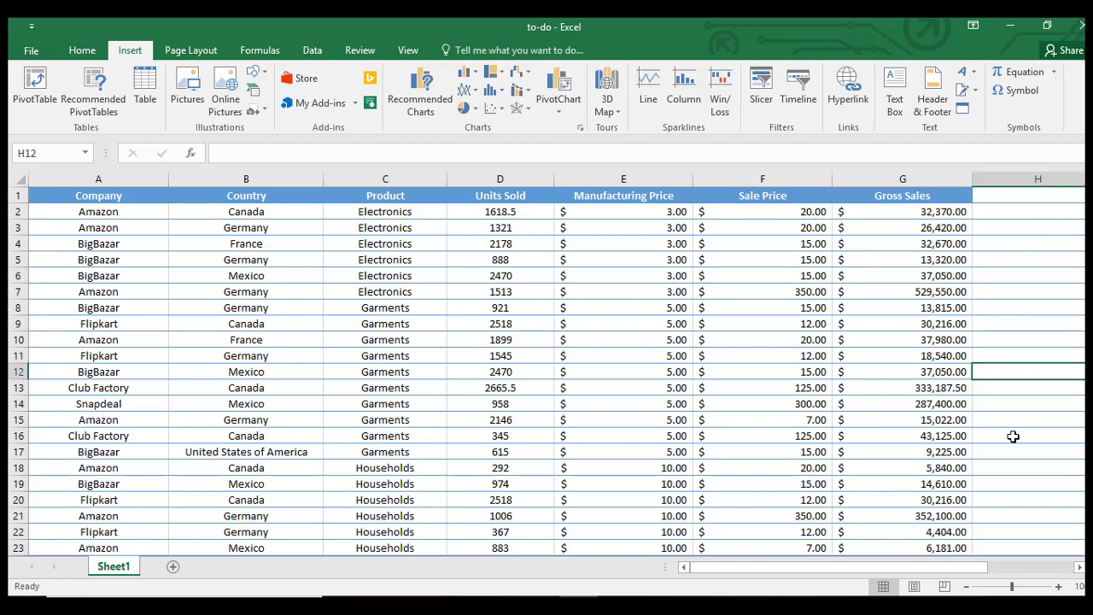
left_click(228, 255)
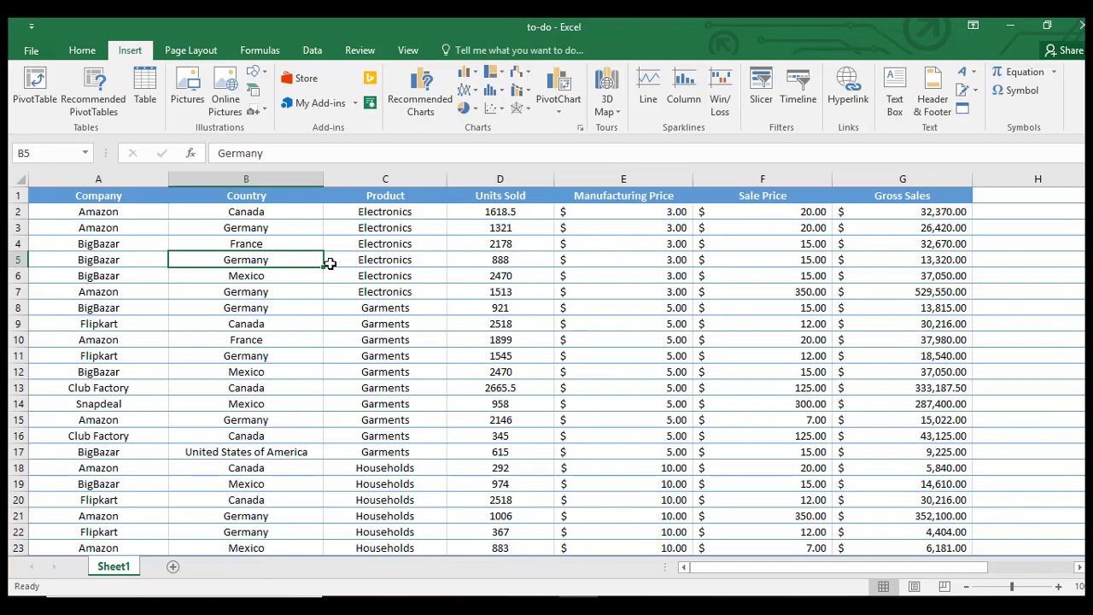
left_click(384, 274)
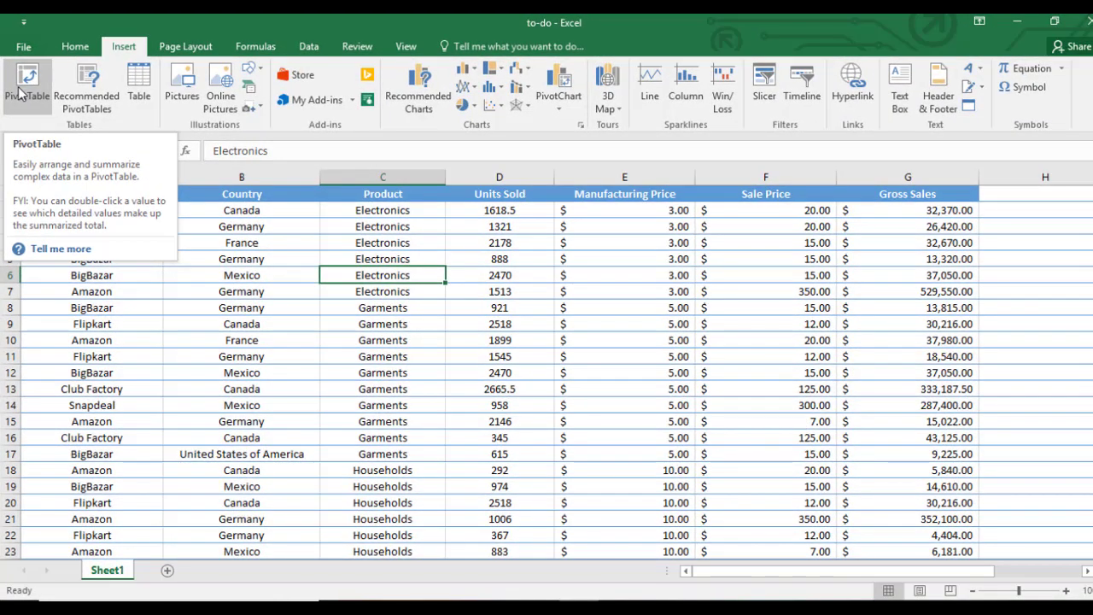
left_click(19, 92)
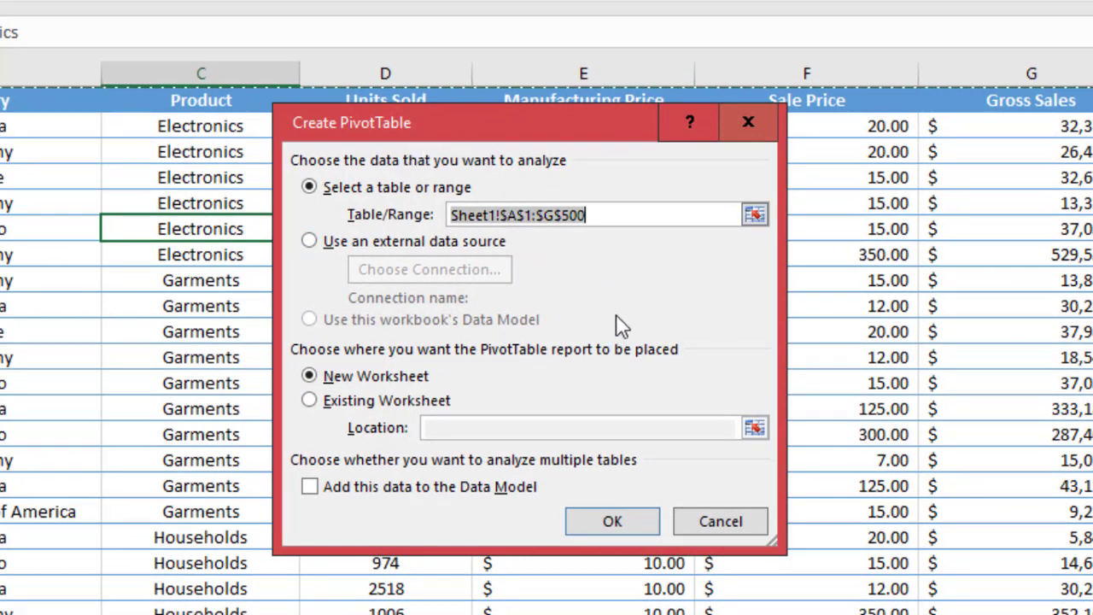
left_click(462, 221)
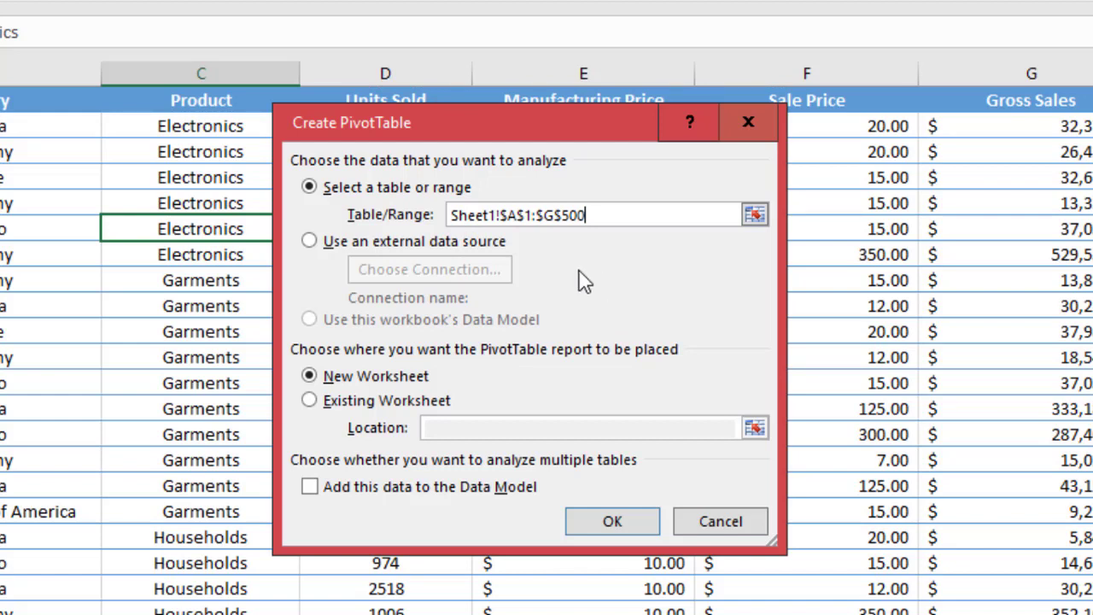
left_click_drag(615, 214, 450, 217)
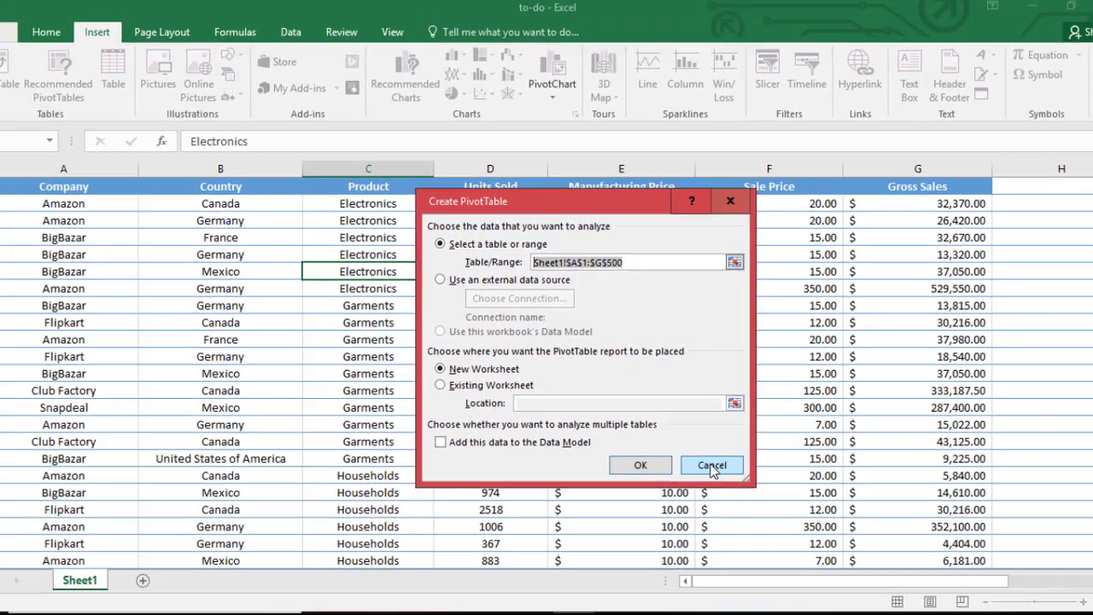
left_click(712, 467)
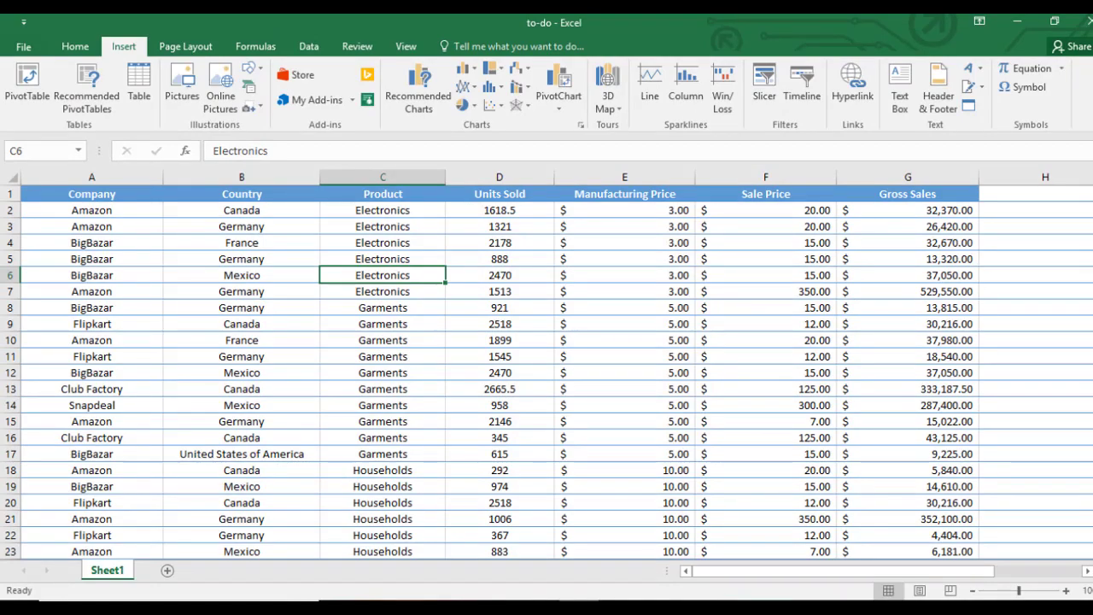
Step: Confirm the data runs to row 500 and column G, then restart the PivotTable from cell D9
left_click(367, 306)
left_click(137, 212)
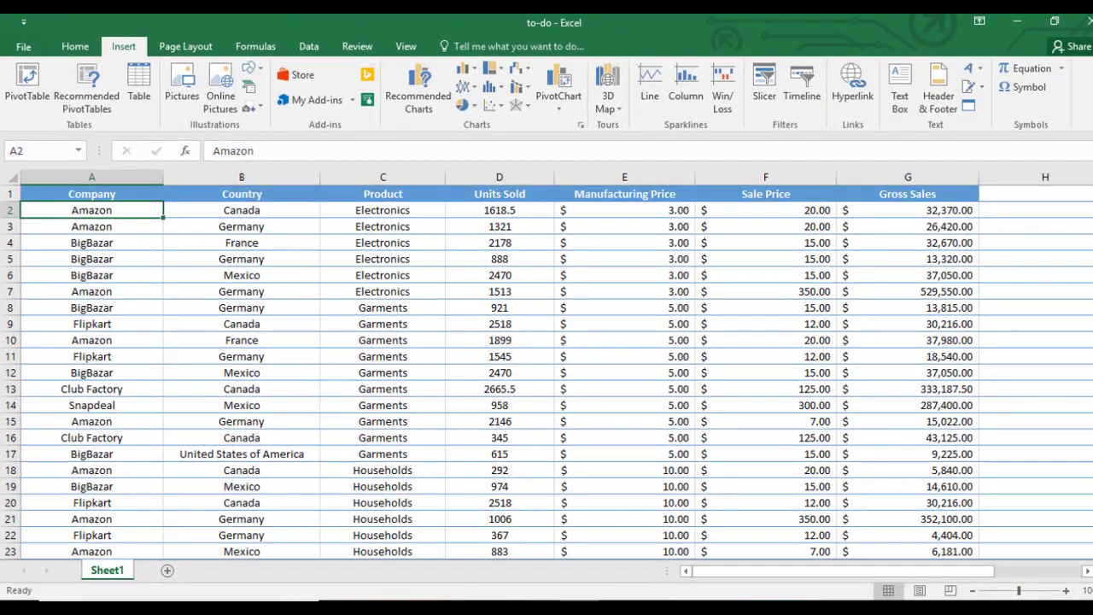
left_click_drag(1092, 201, 1092, 427)
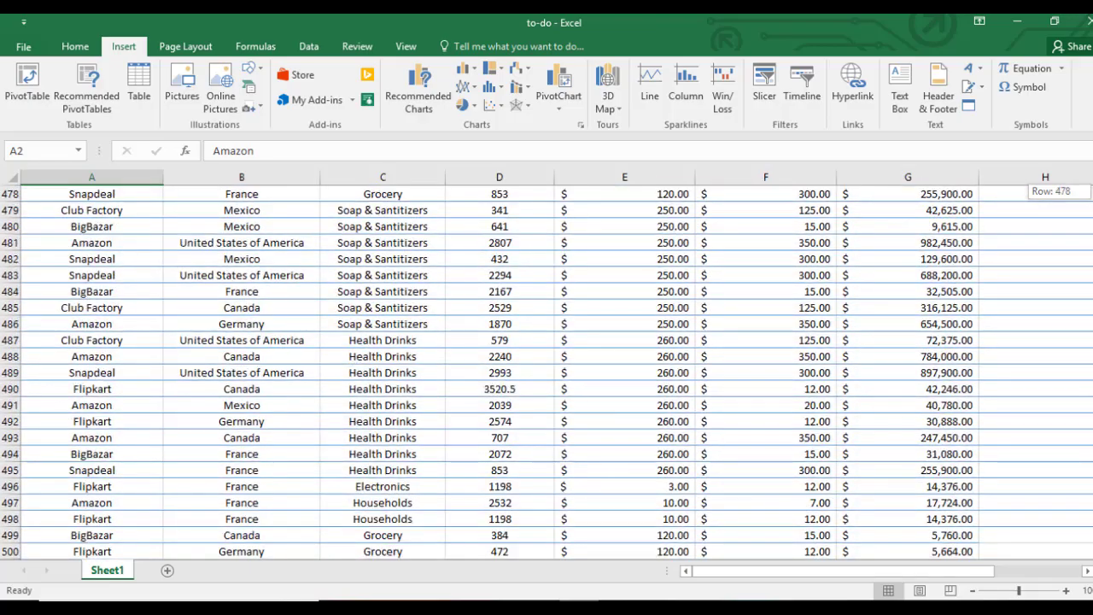
left_click(1092, 553)
left_click(1092, 552)
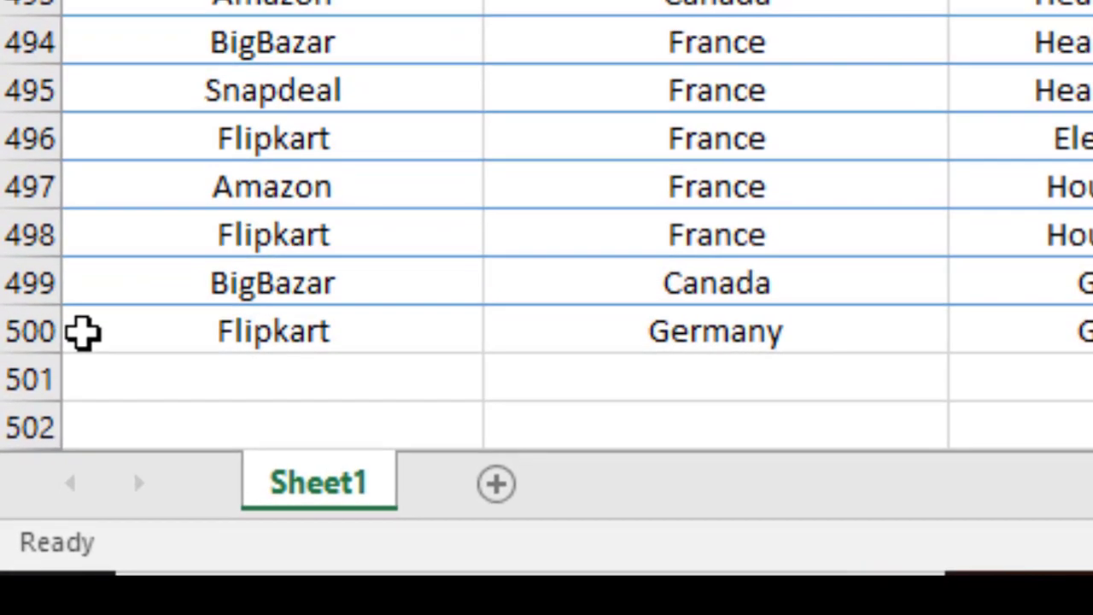
left_click(29, 518)
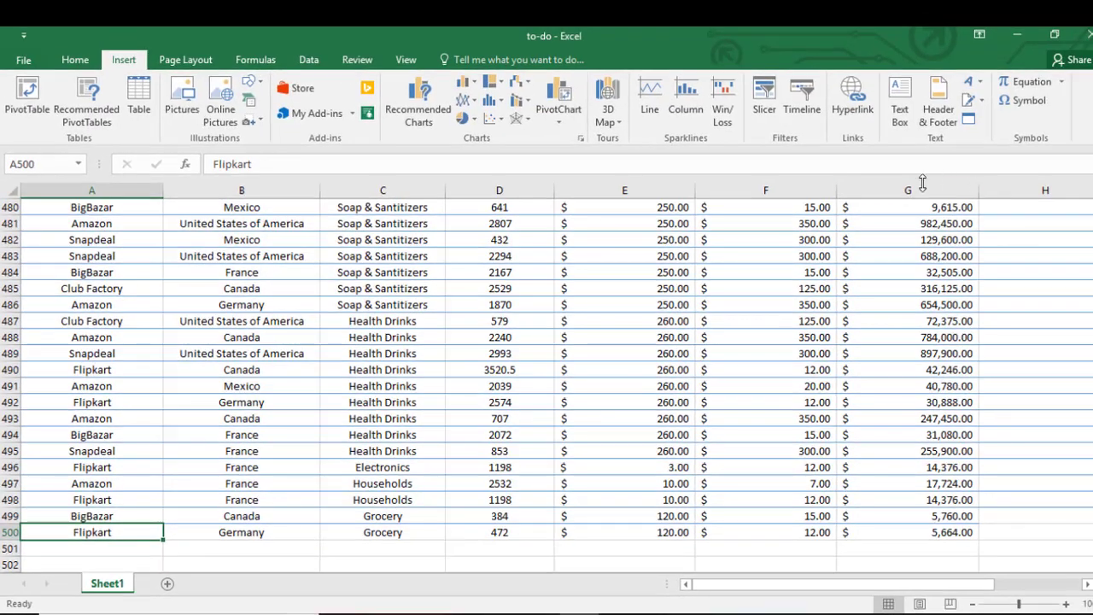
left_click(916, 182)
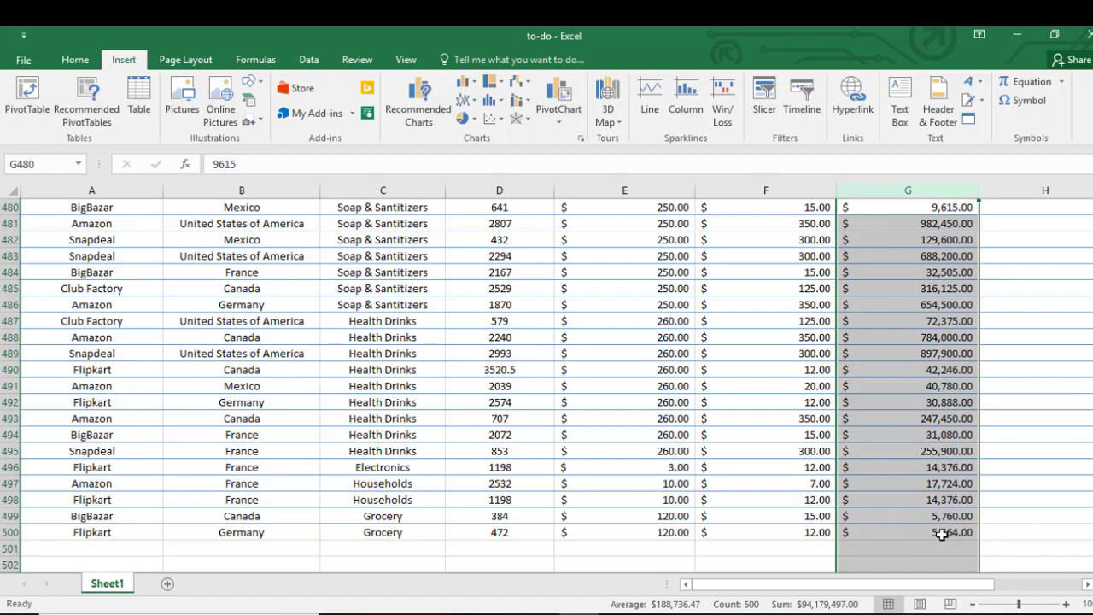
left_click_drag(1092, 554, 1092, 552)
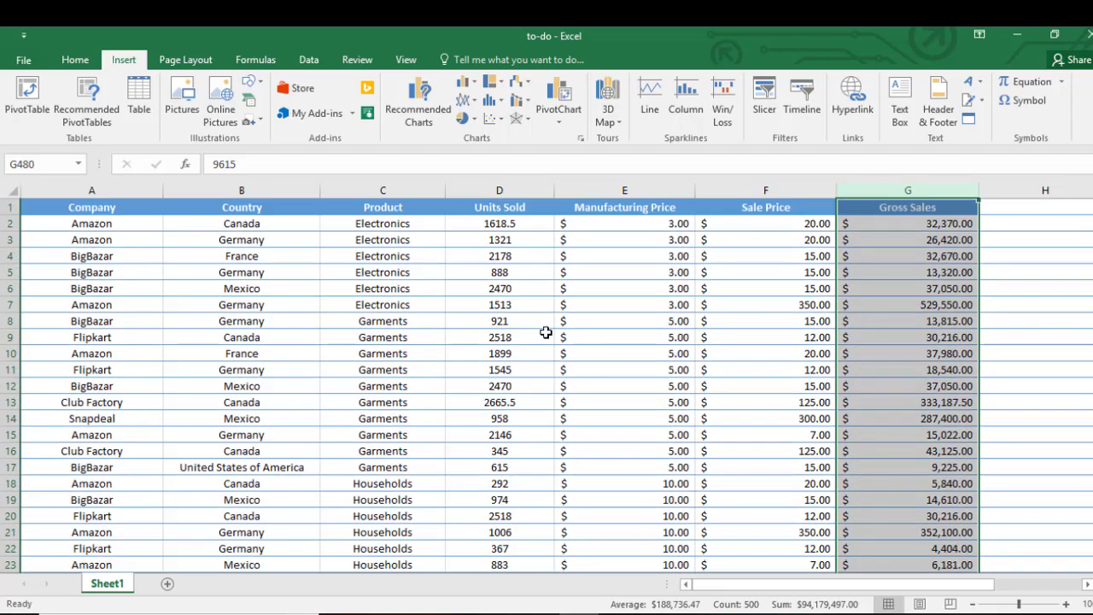
left_click(546, 334)
left_click(17, 101)
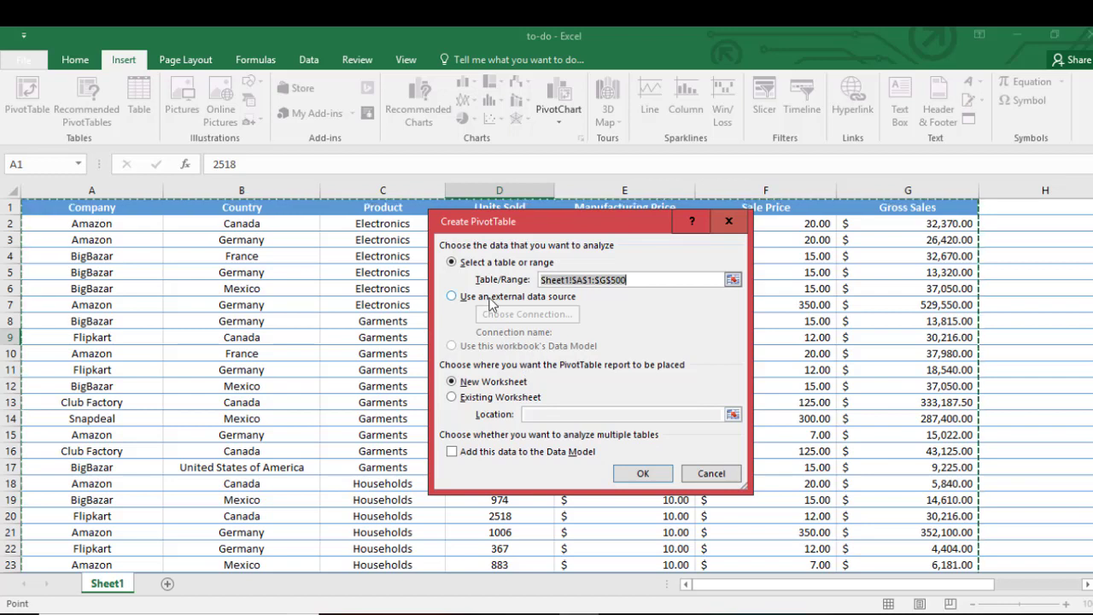
Step: Keep the Sheet1!$A$1:$G$500 table range and New Worksheet, creating PivotTable1 on Sheet2
left_click(654, 280)
left_click_drag(654, 279, 536, 280)
left_click(653, 278)
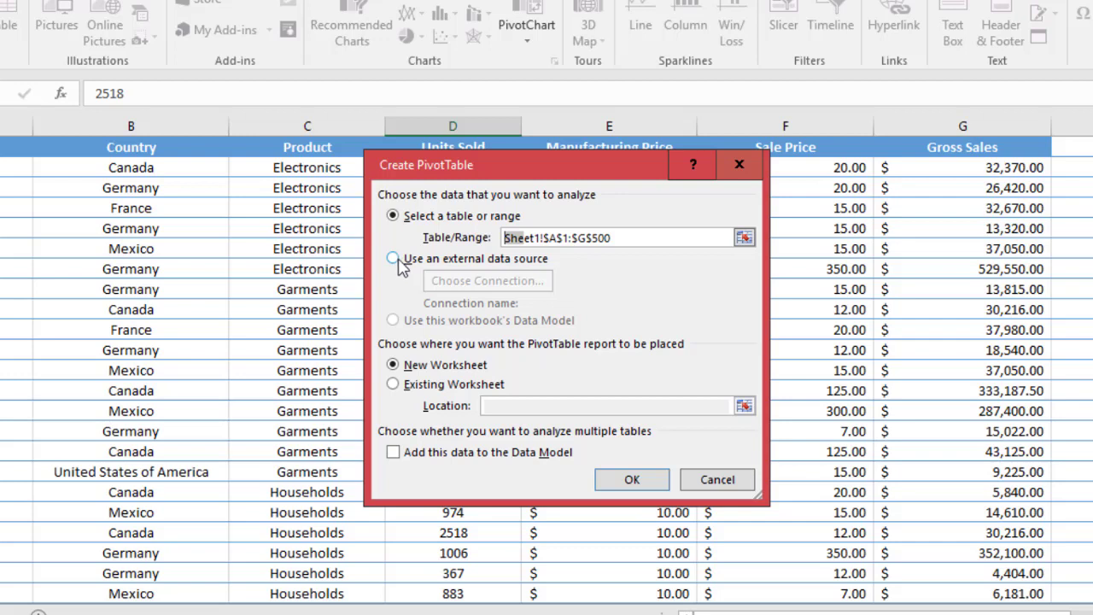
left_click(394, 259)
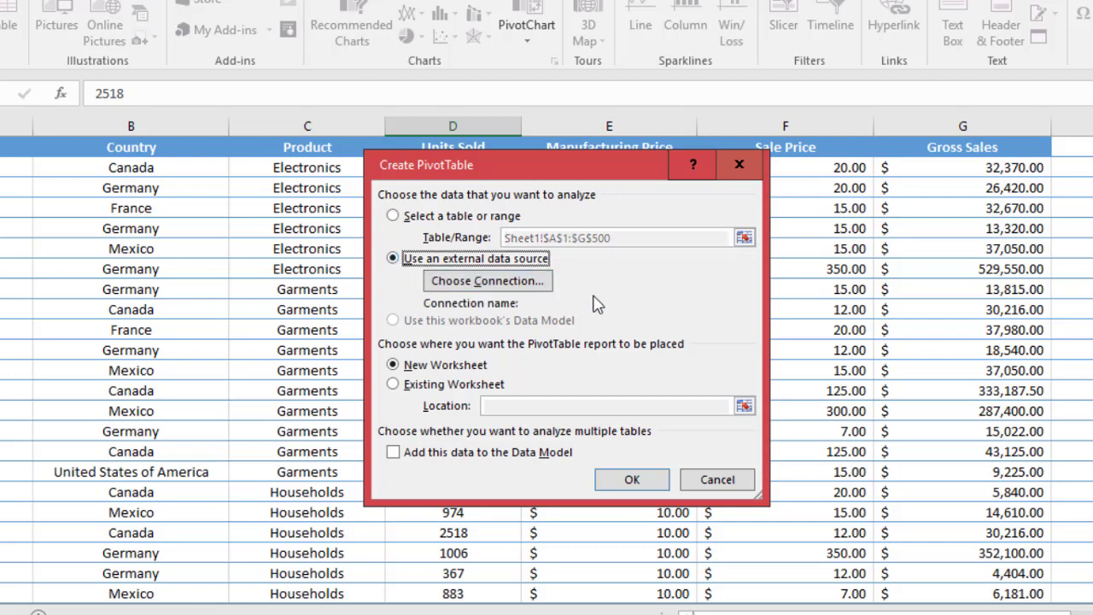
left_click(395, 216)
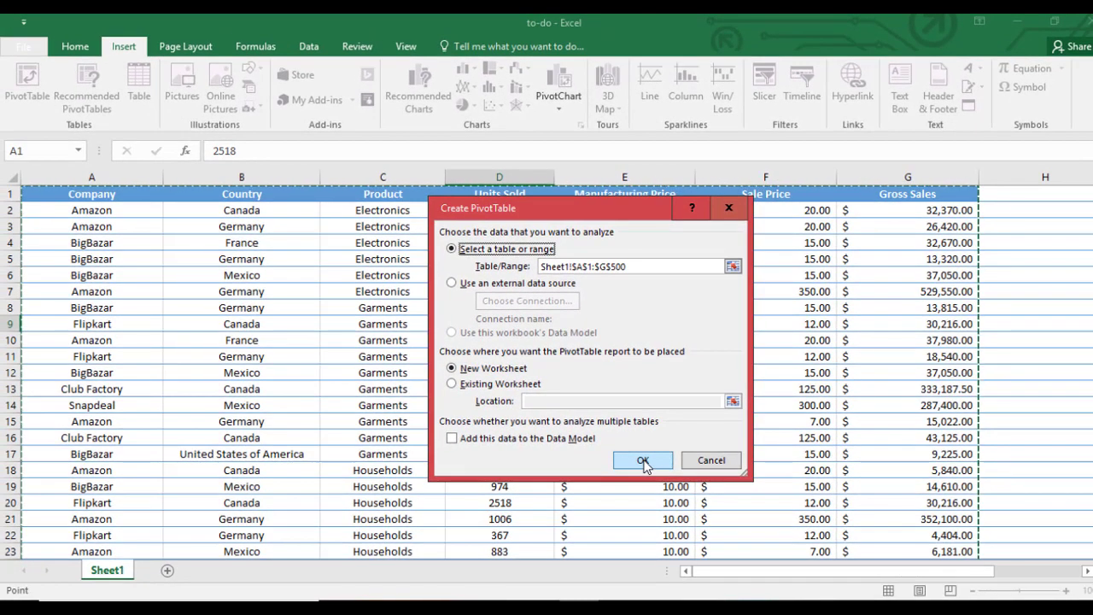
left_click(643, 461)
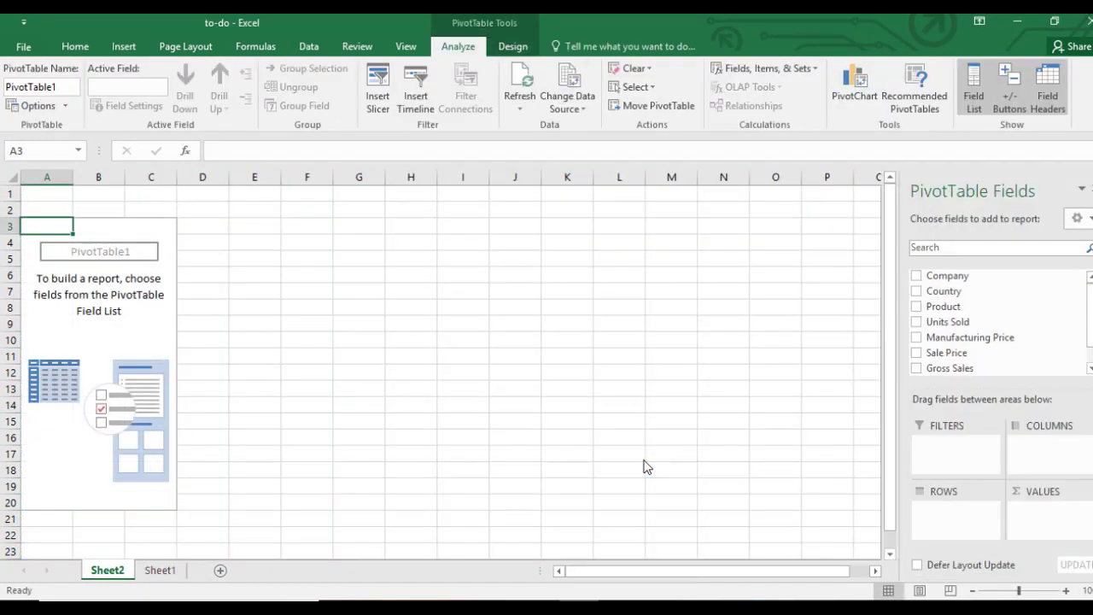
left_click(162, 571)
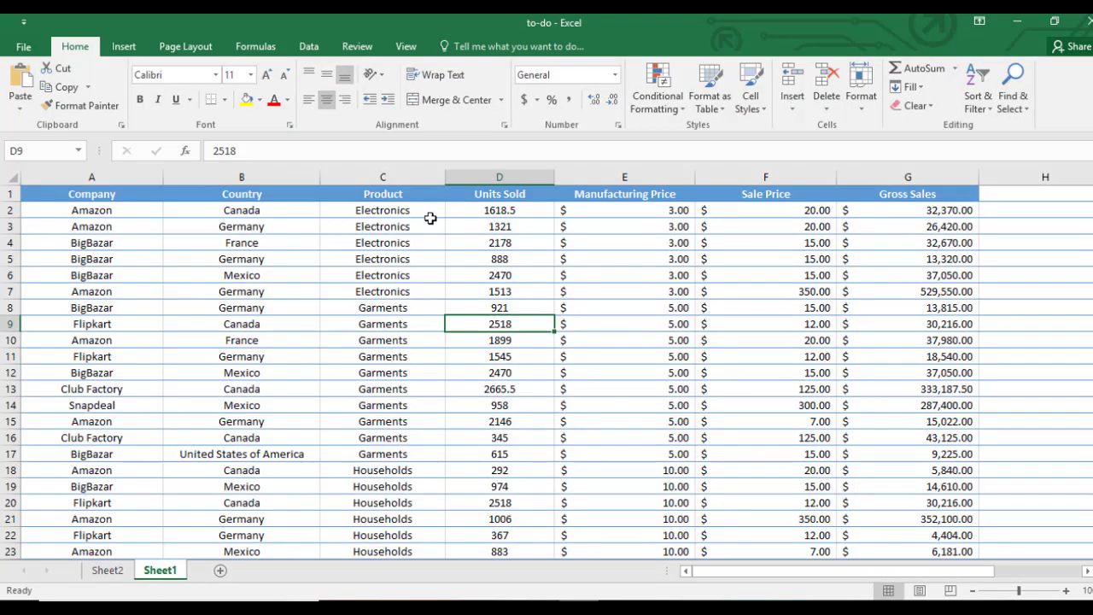
left_click(107, 571)
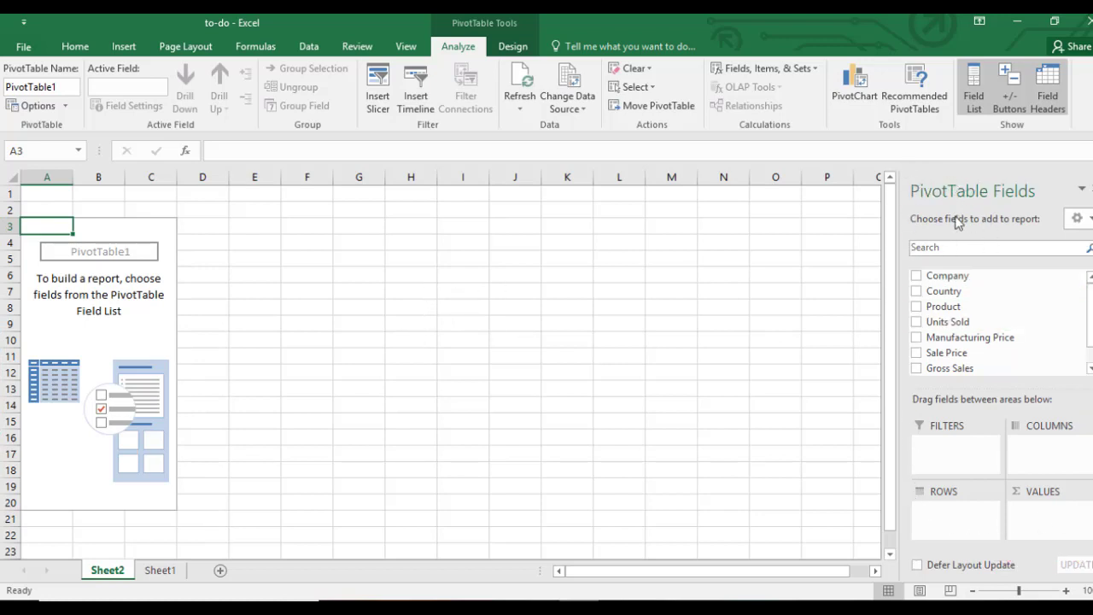
left_click(496, 298)
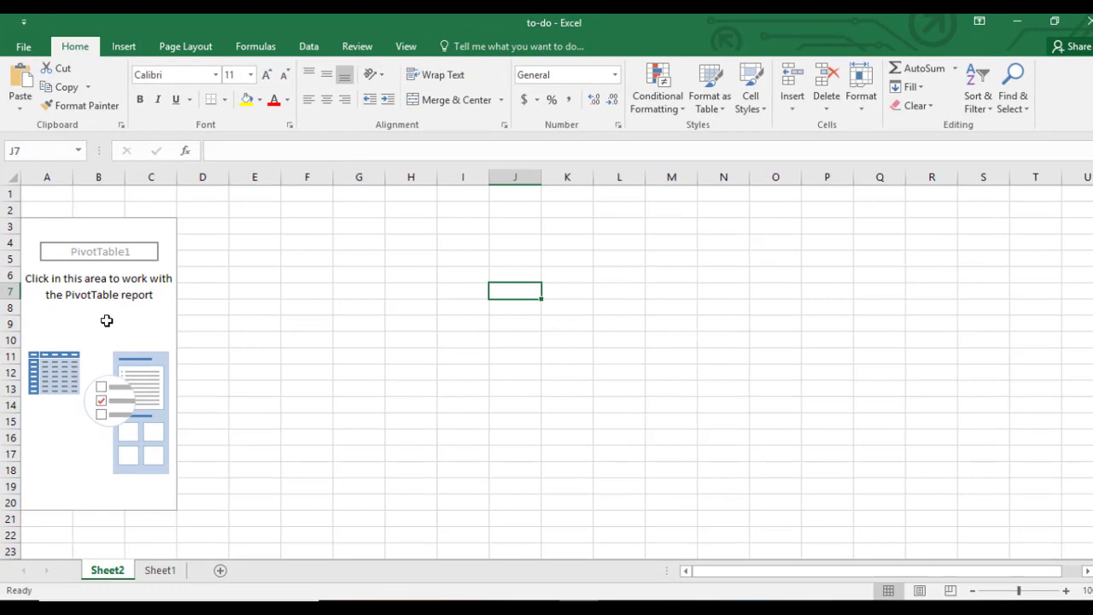
left_click(107, 321)
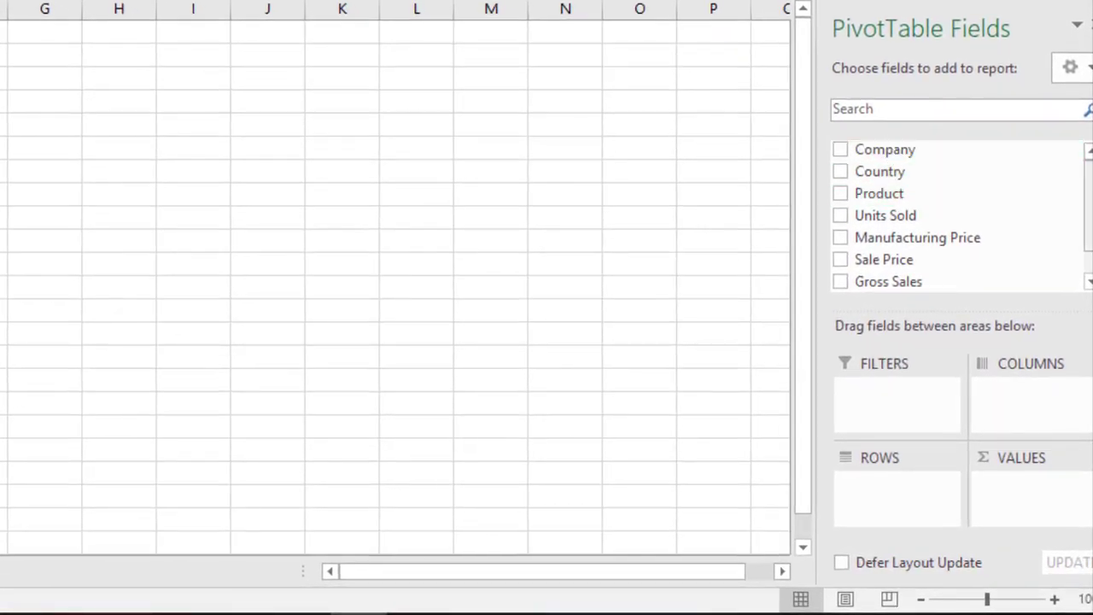
left_click_drag(1091, 235, 1088, 203)
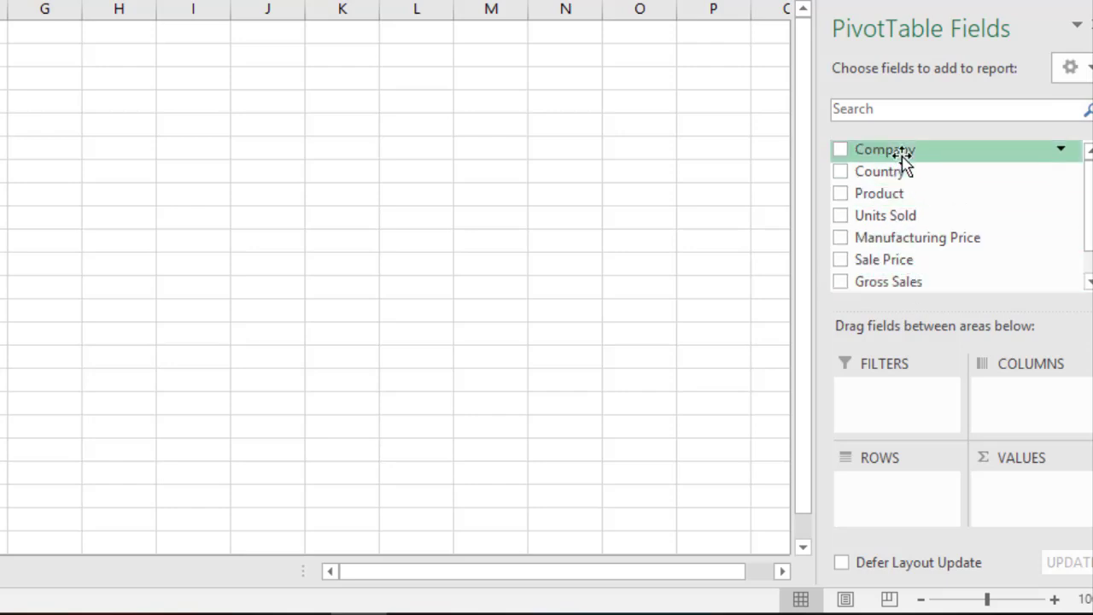
left_click(844, 151)
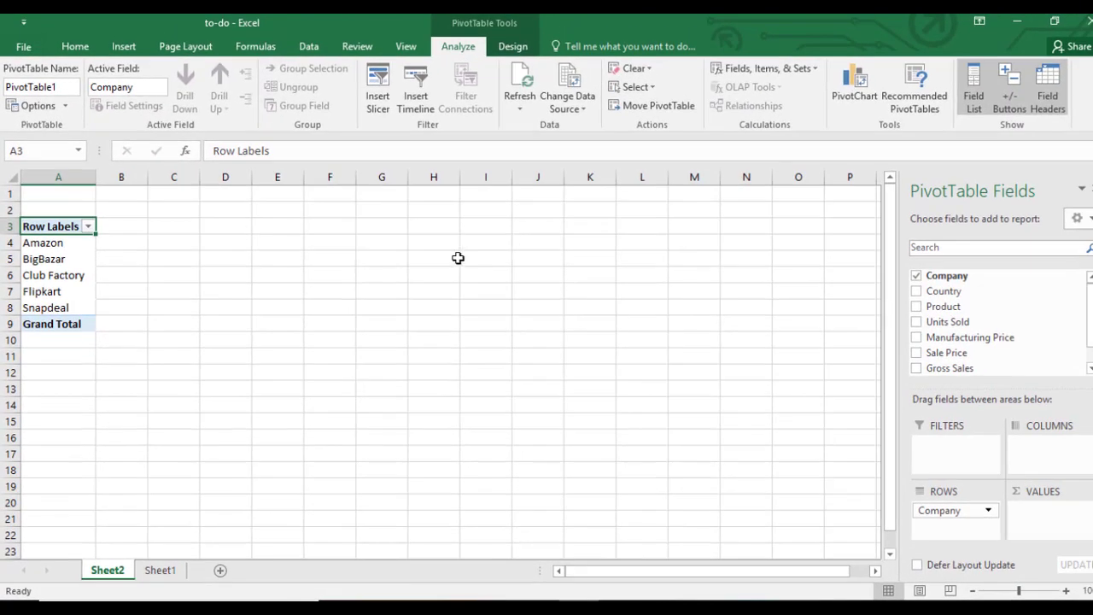
left_click(917, 278)
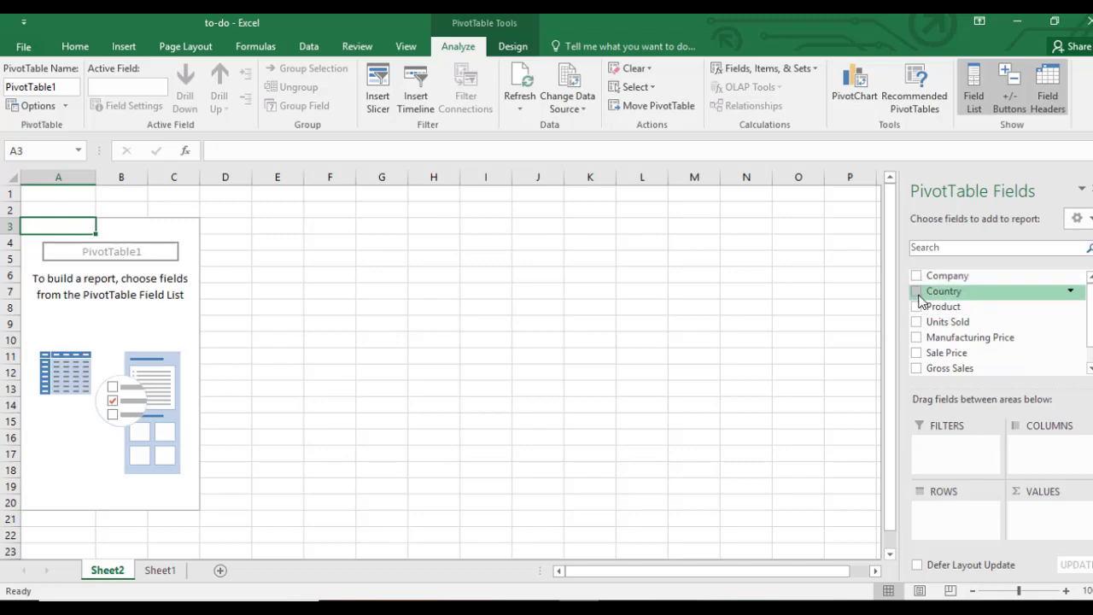
Step: Try Country rows with Product nested beneath, then remove both Product and Country
left_click(917, 295)
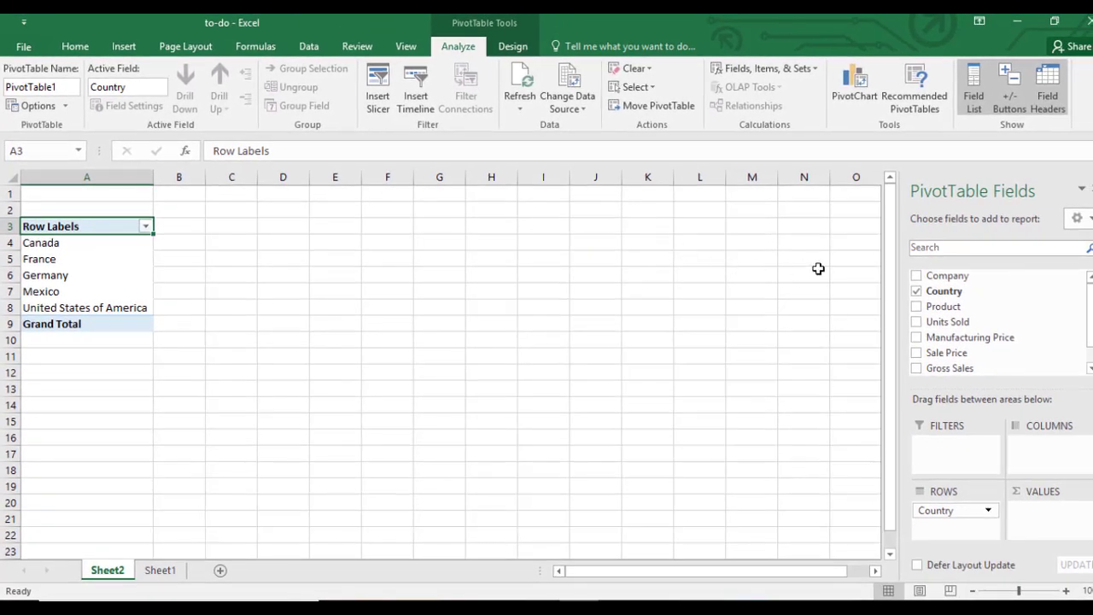
left_click(916, 292)
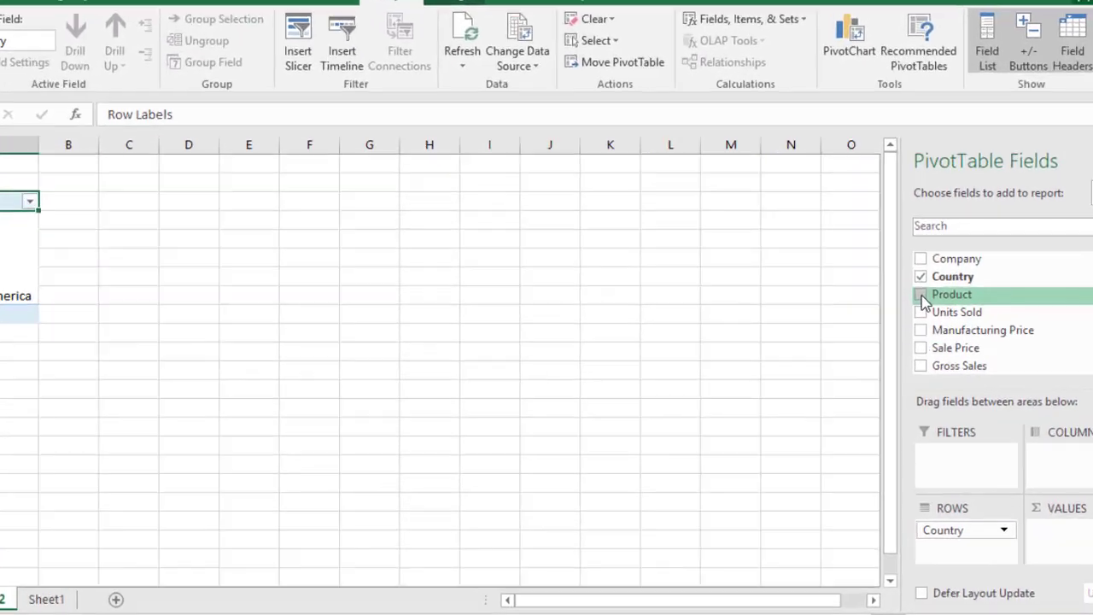
left_click(917, 307)
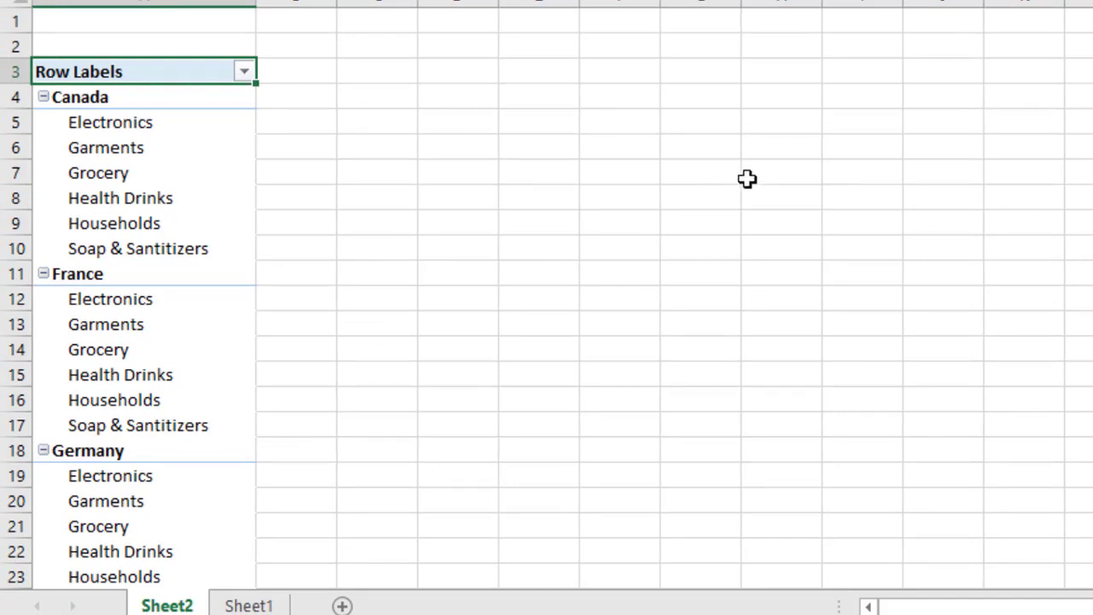
scroll(576, 51, "down", 1)
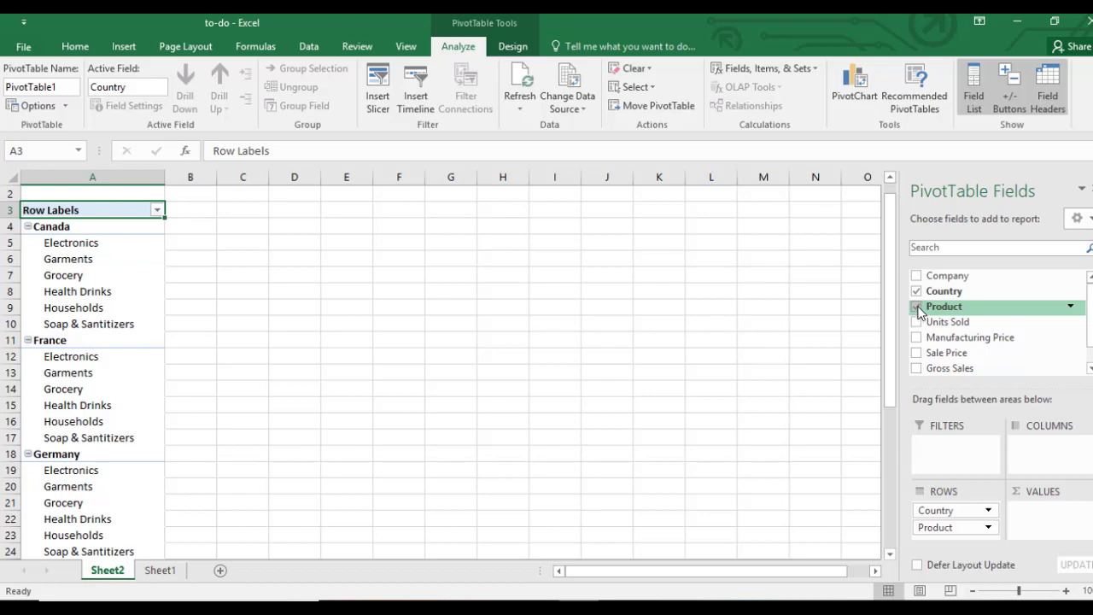
left_click(917, 307)
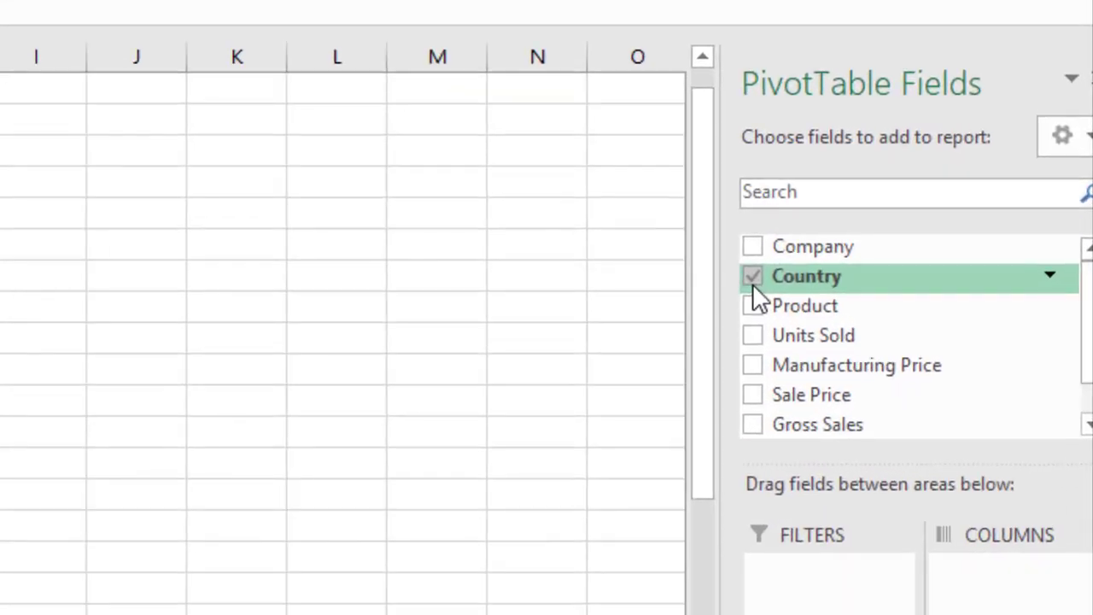
left_click(753, 280)
Step: Add Company as rows and Units Sold as values, giving a 795517.5 Grand Total
left_click(753, 248)
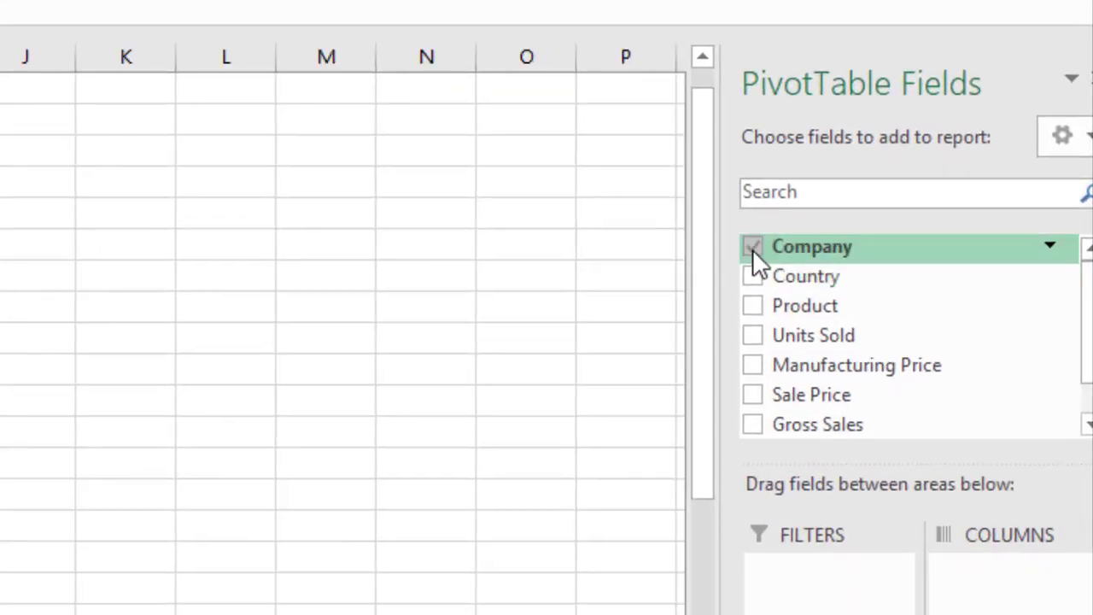
left_click(752, 336)
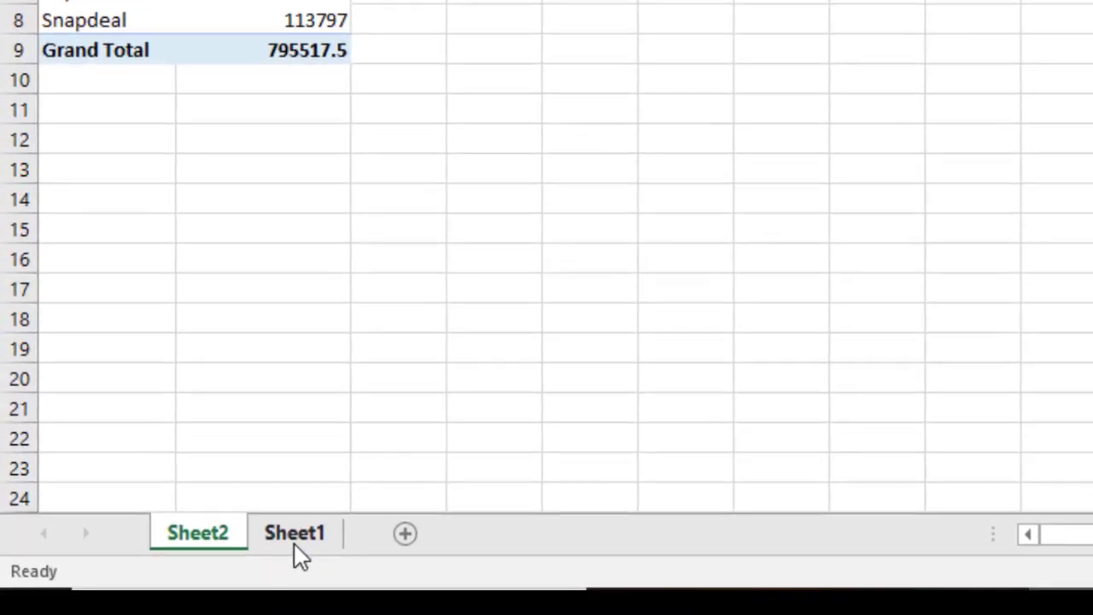
Step: On Sheet1, replace all 64 Electronics entries with Mobile via Find and Replace
left_click(295, 538)
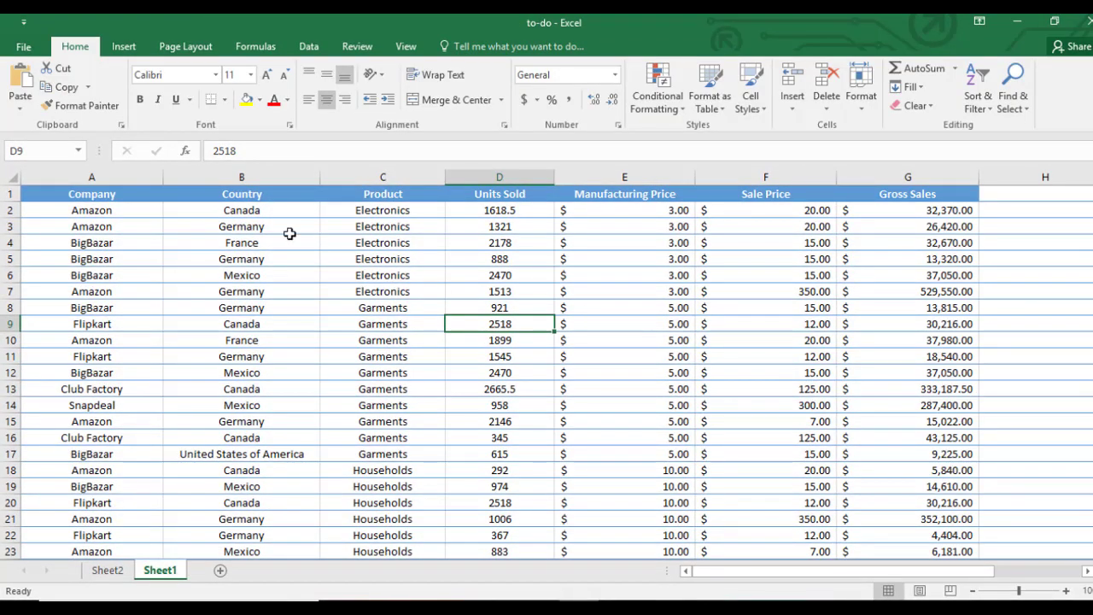
left_click(525, 214)
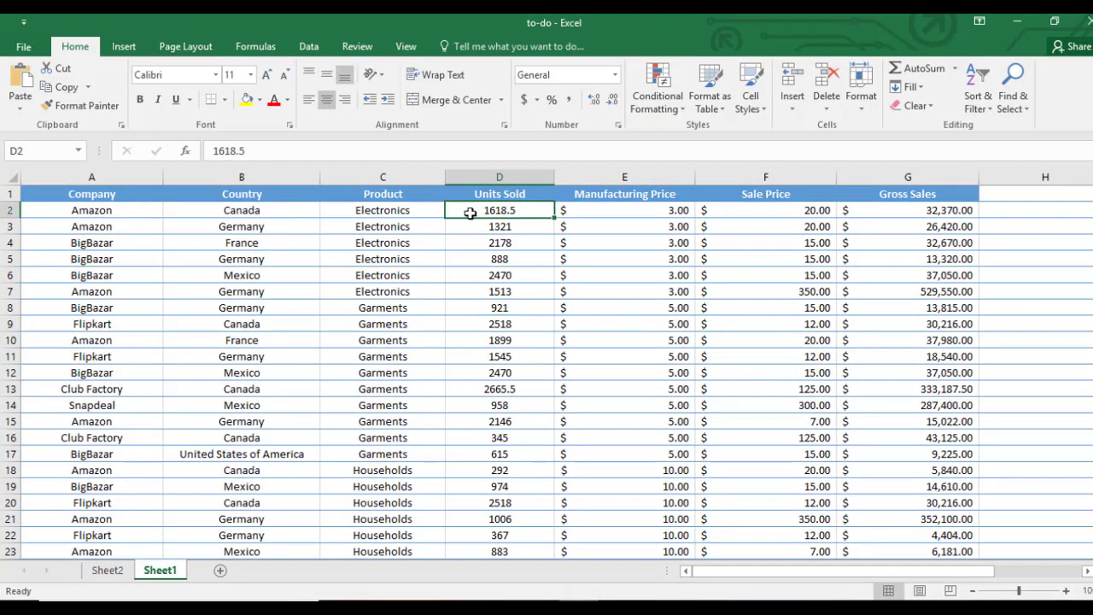
left_click(376, 214)
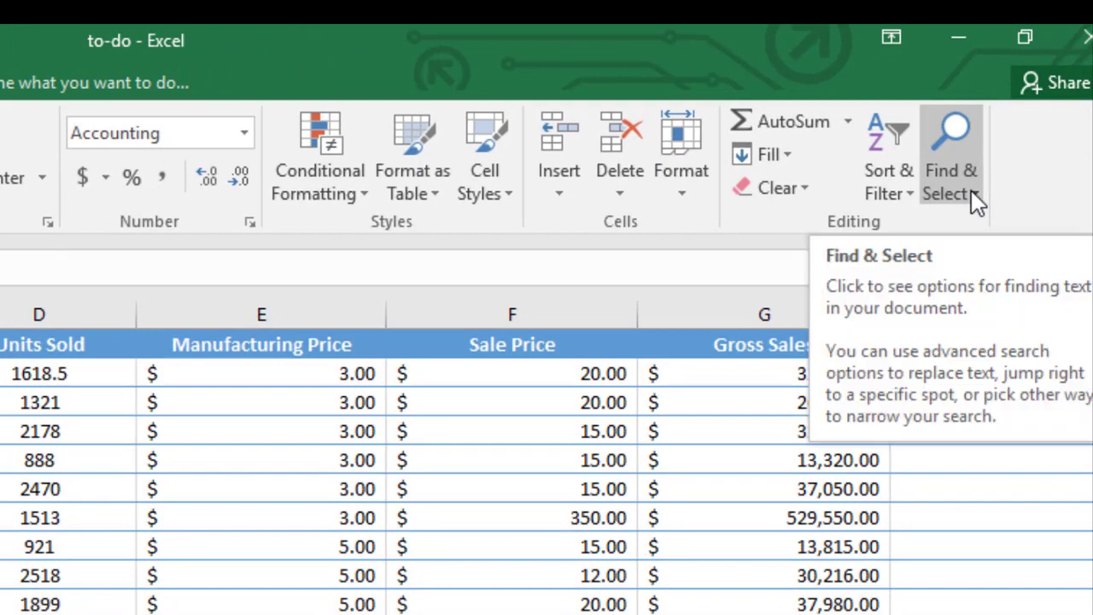
left_click(977, 196)
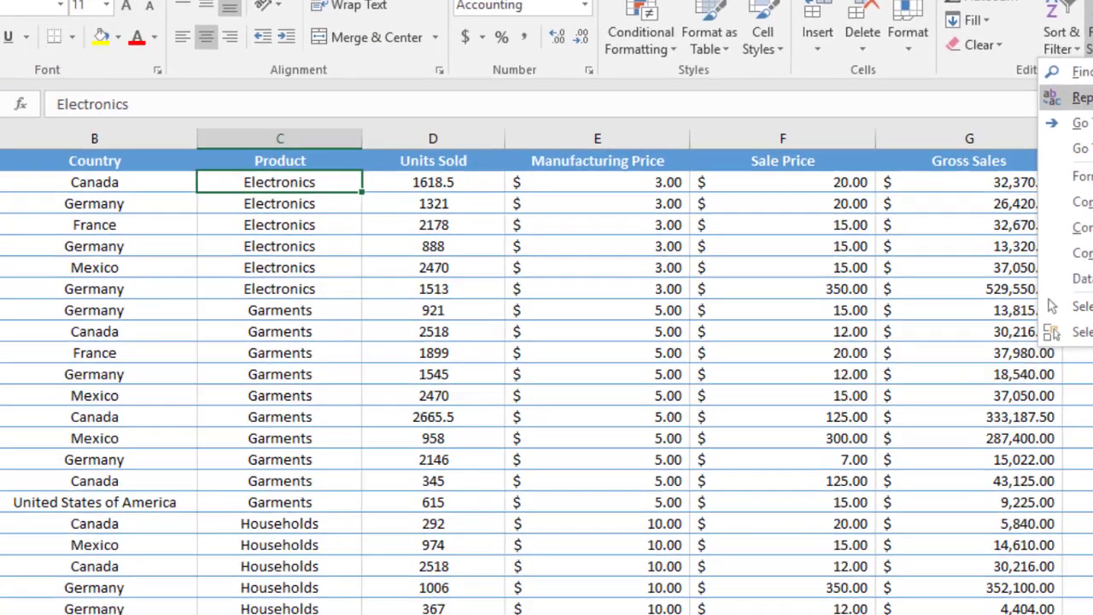
left_click(973, 262)
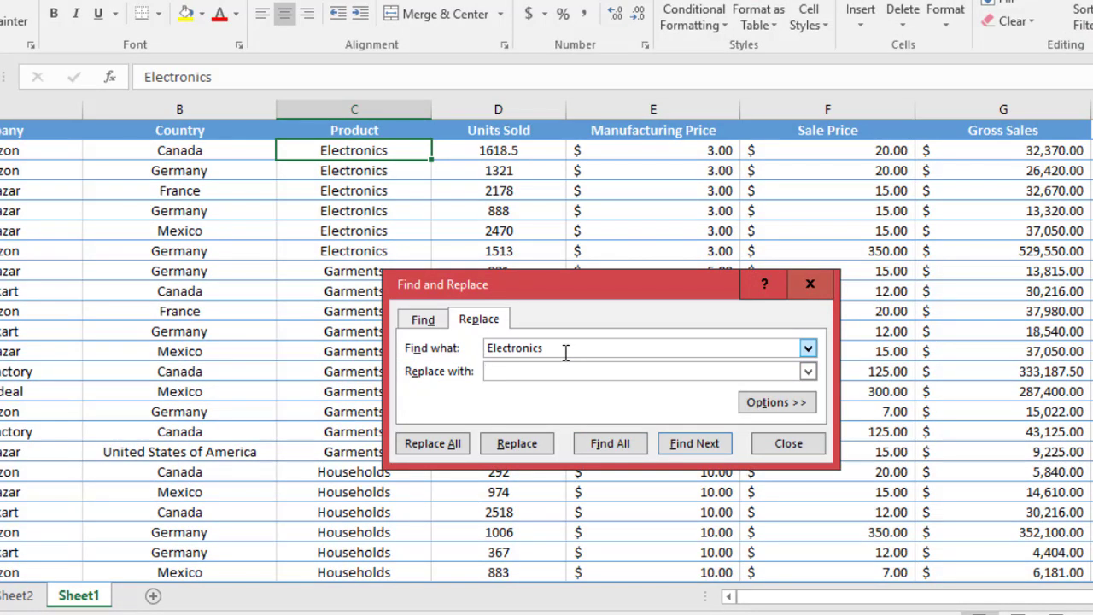
left_click(555, 375)
left_click(559, 348)
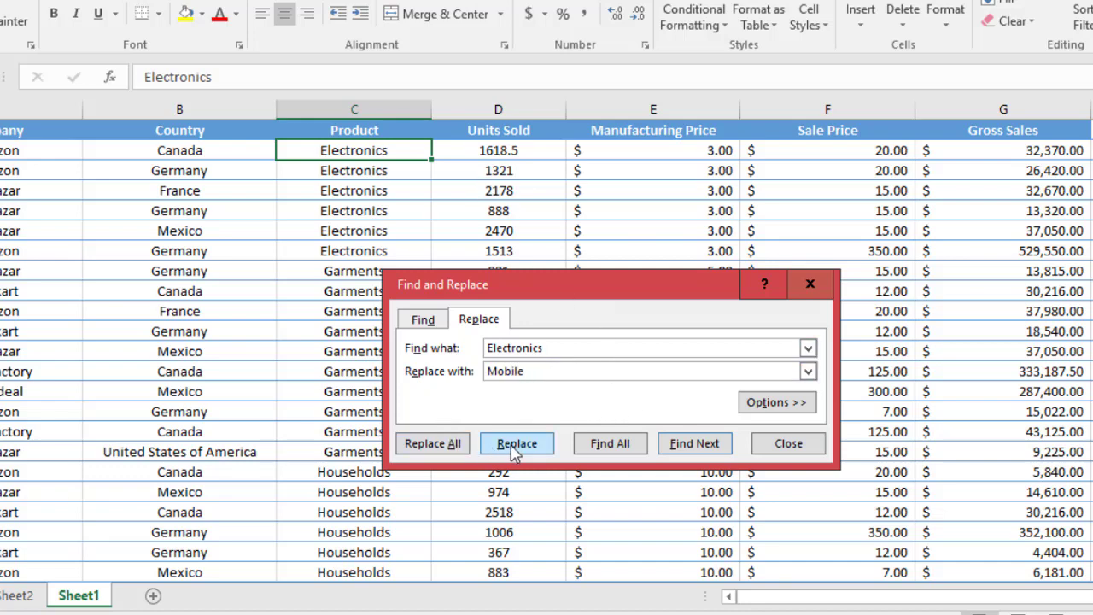
left_click(428, 447)
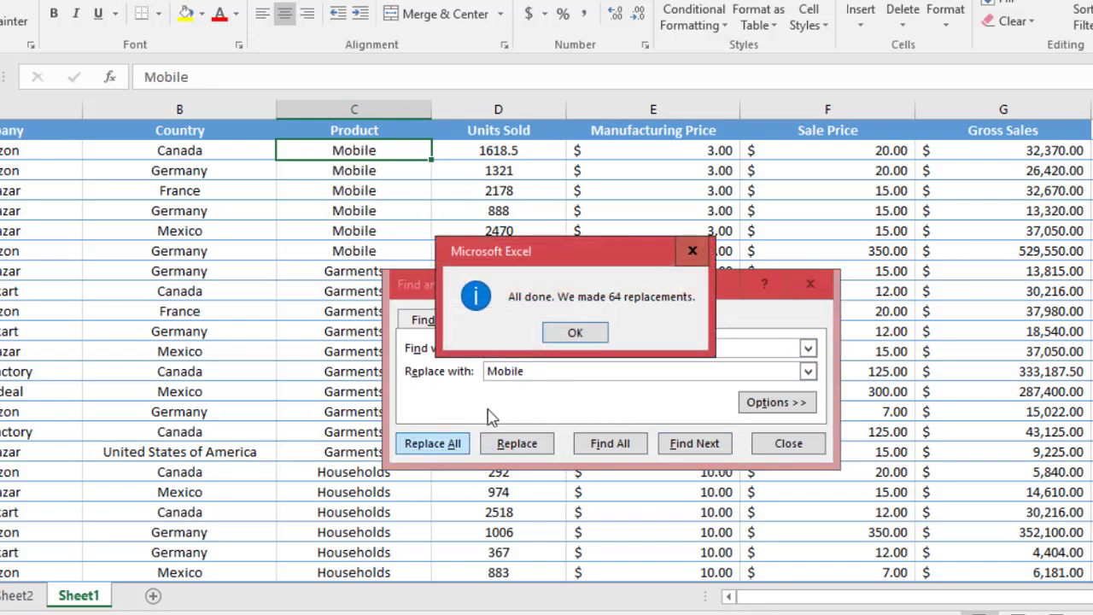
left_click(591, 340)
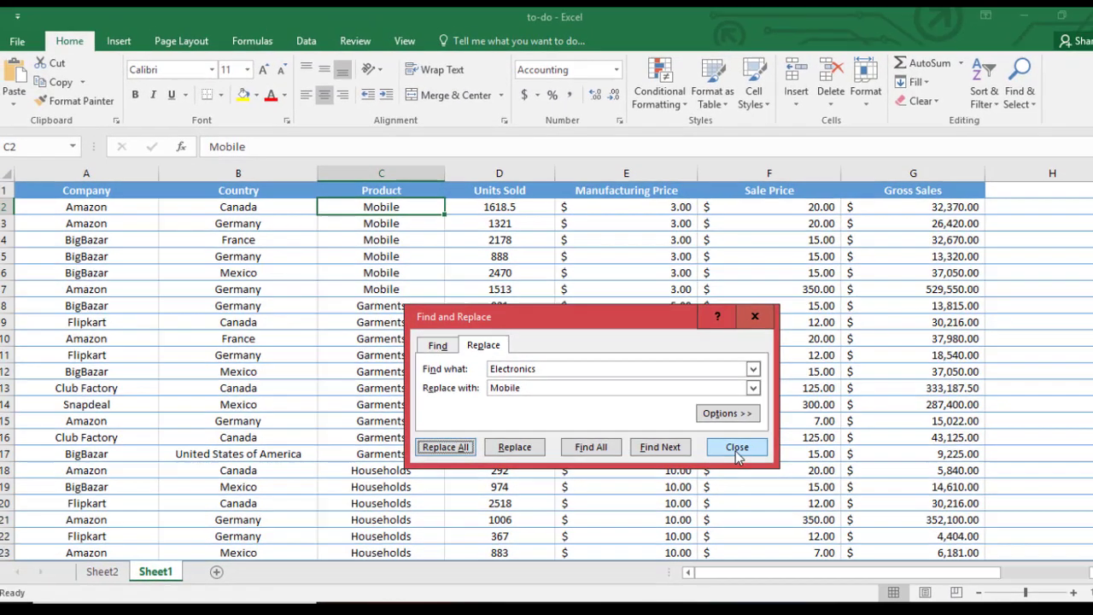
left_click(791, 450)
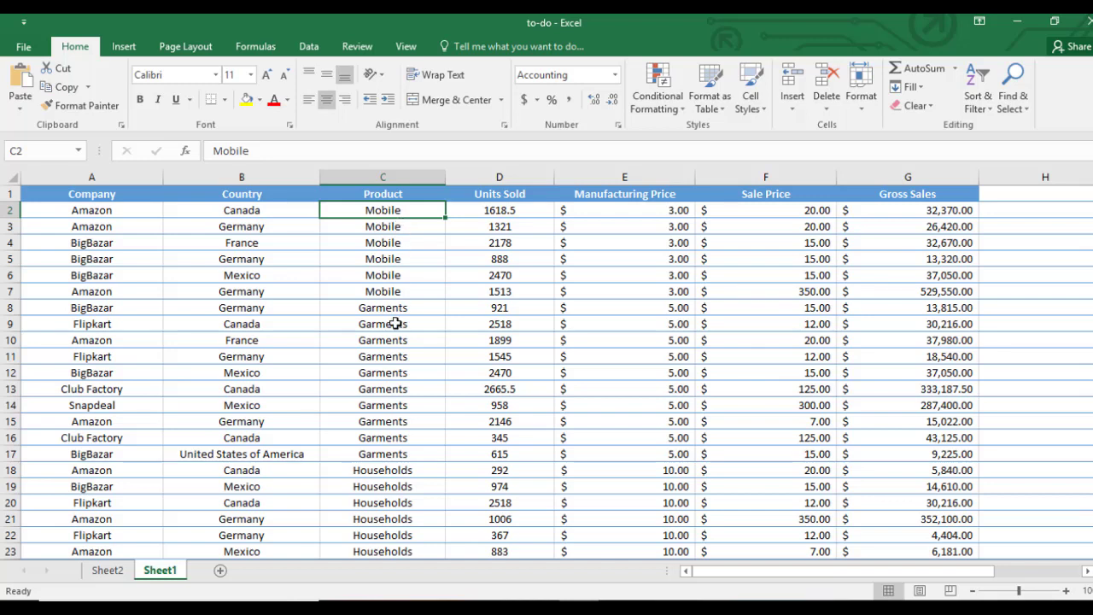
left_click(398, 275)
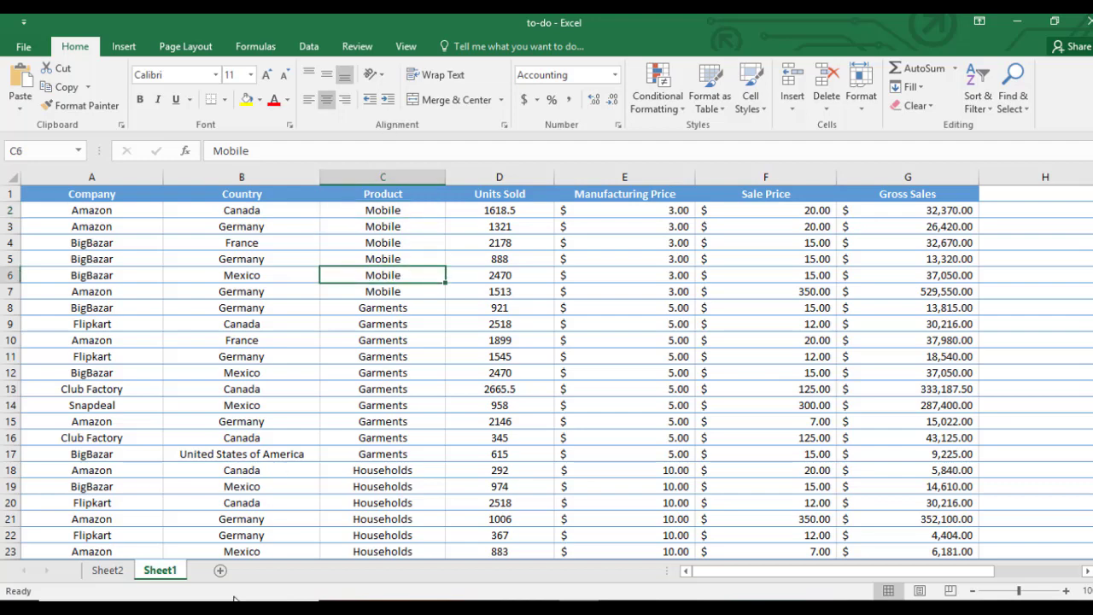
Step: On Sheet2, nest Product under Company, refresh to show Mobile, and hide the field list
left_click(112, 575)
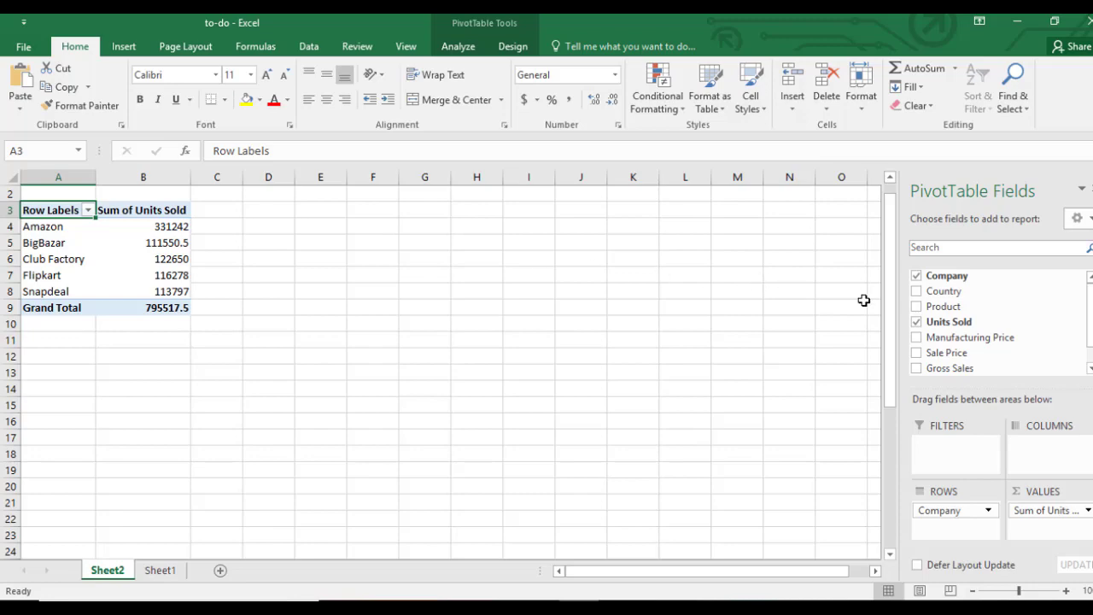
left_click(916, 307)
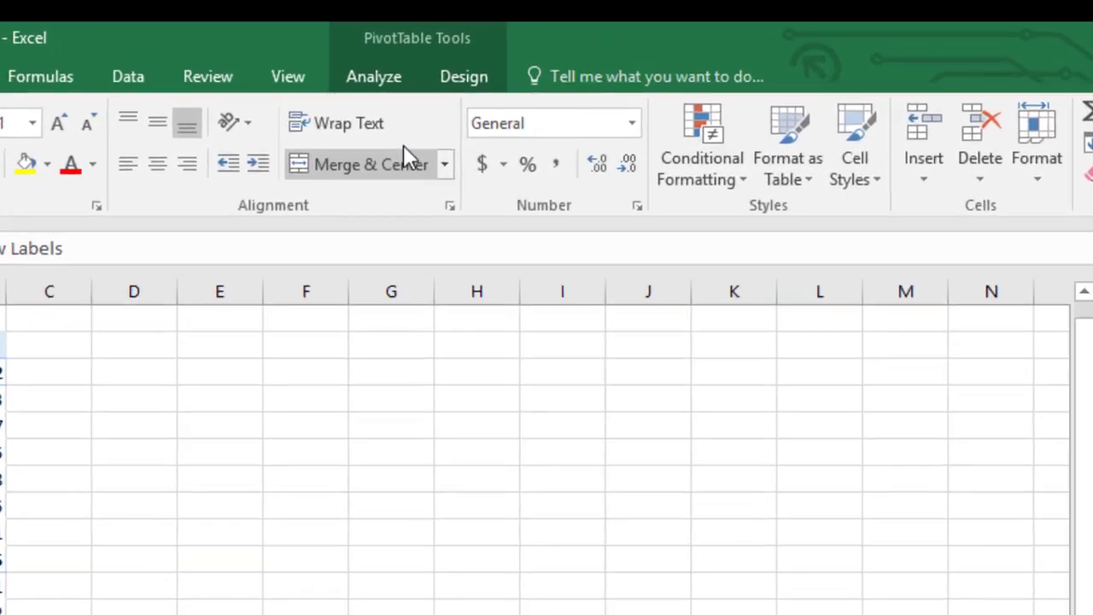
left_click(381, 82)
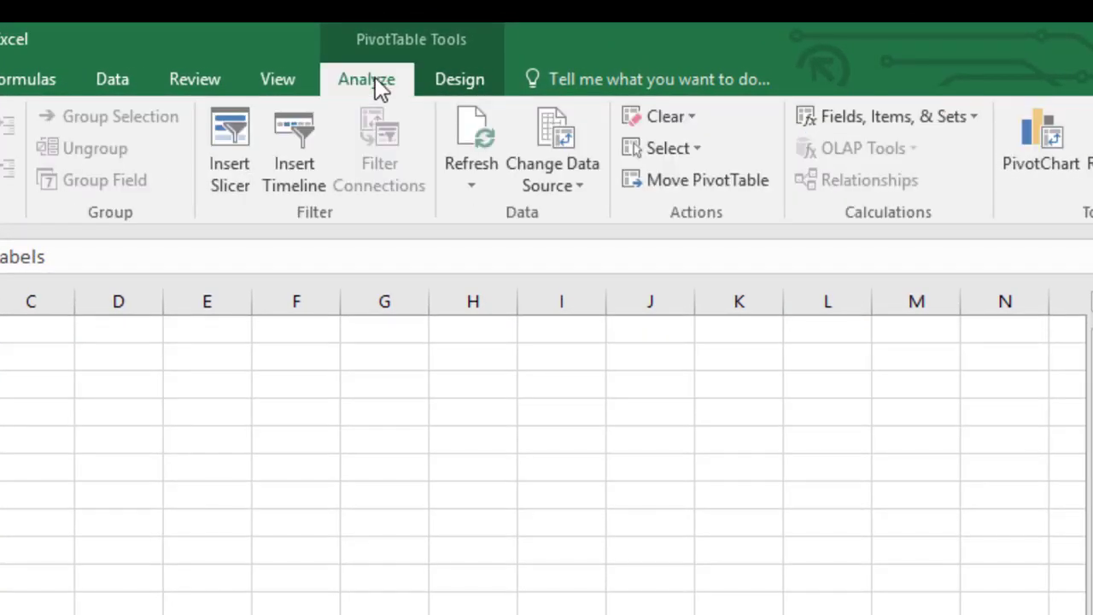
left_click(474, 186)
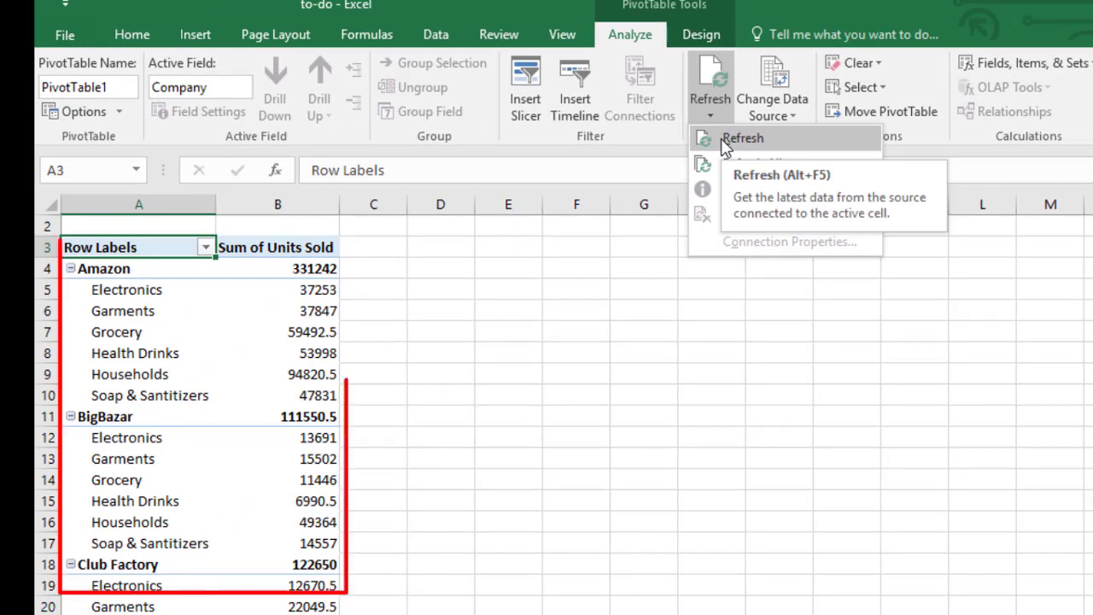
left_click(723, 140)
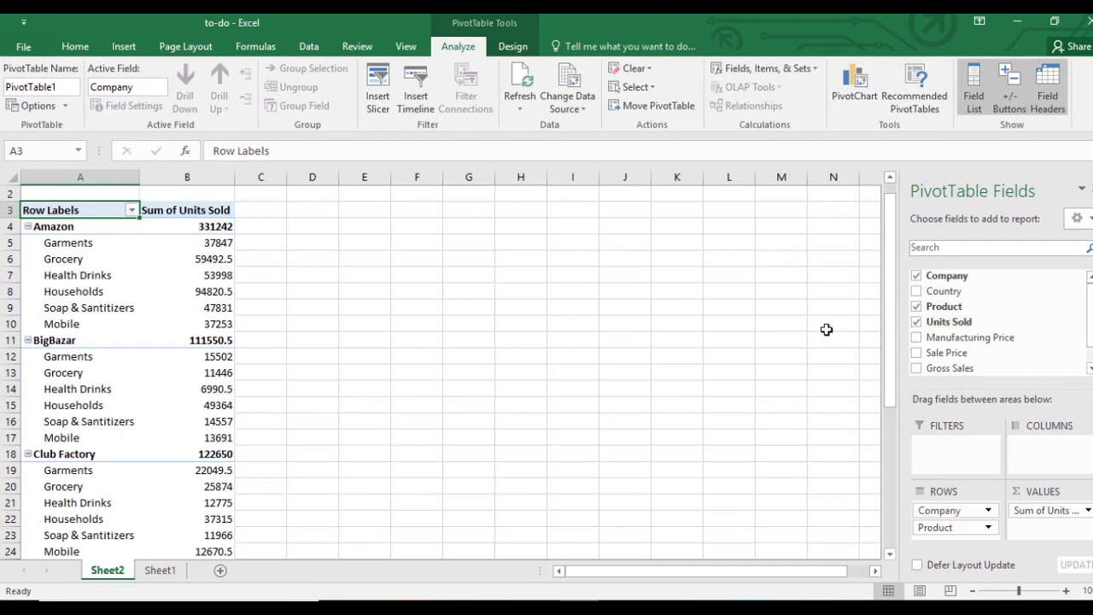
left_click(309, 47)
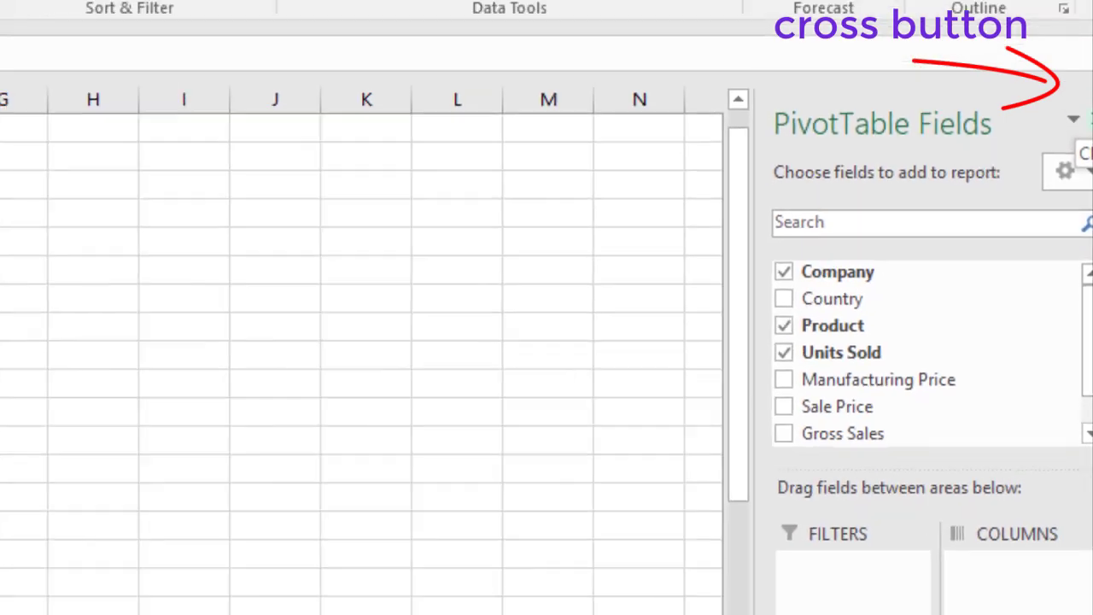
left_click(1092, 68)
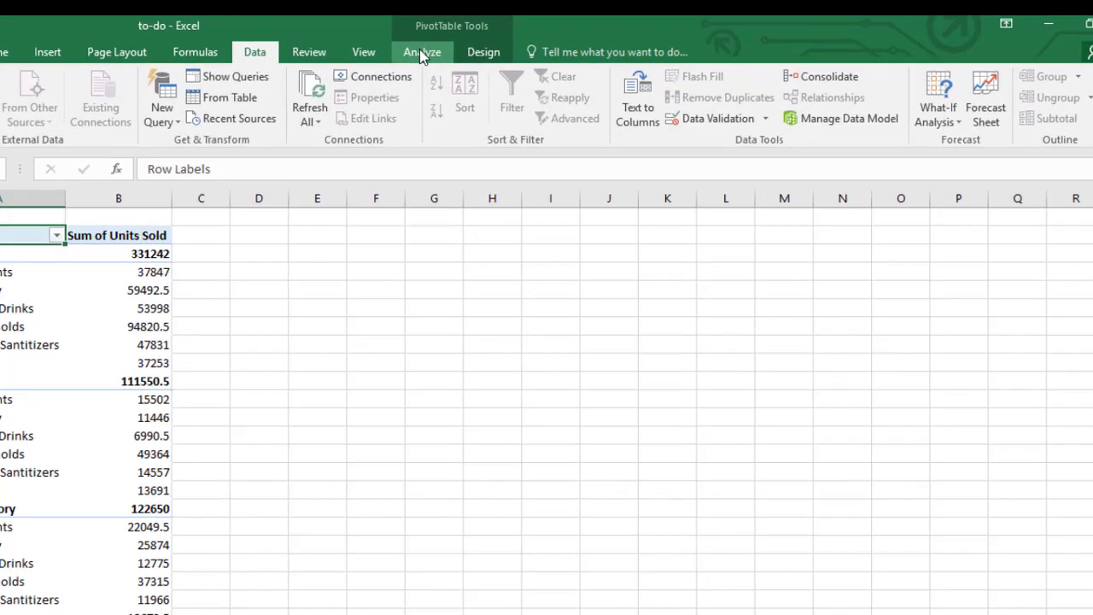
Step: Reopen the PivotTable Fields pane from the Analyze tab's Field List button
left_click(458, 46)
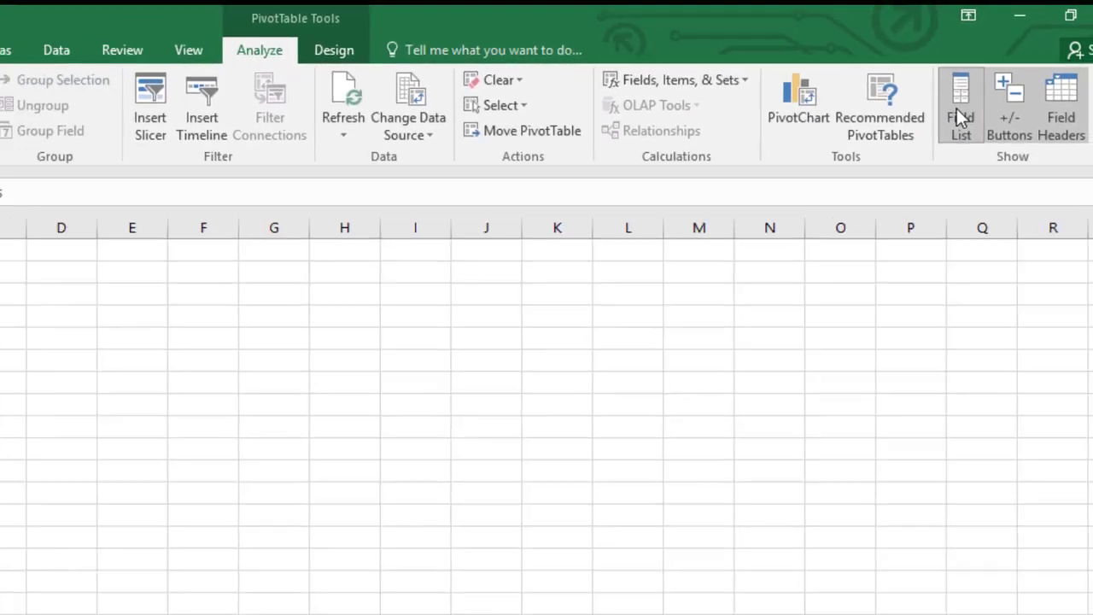
left_click(957, 109)
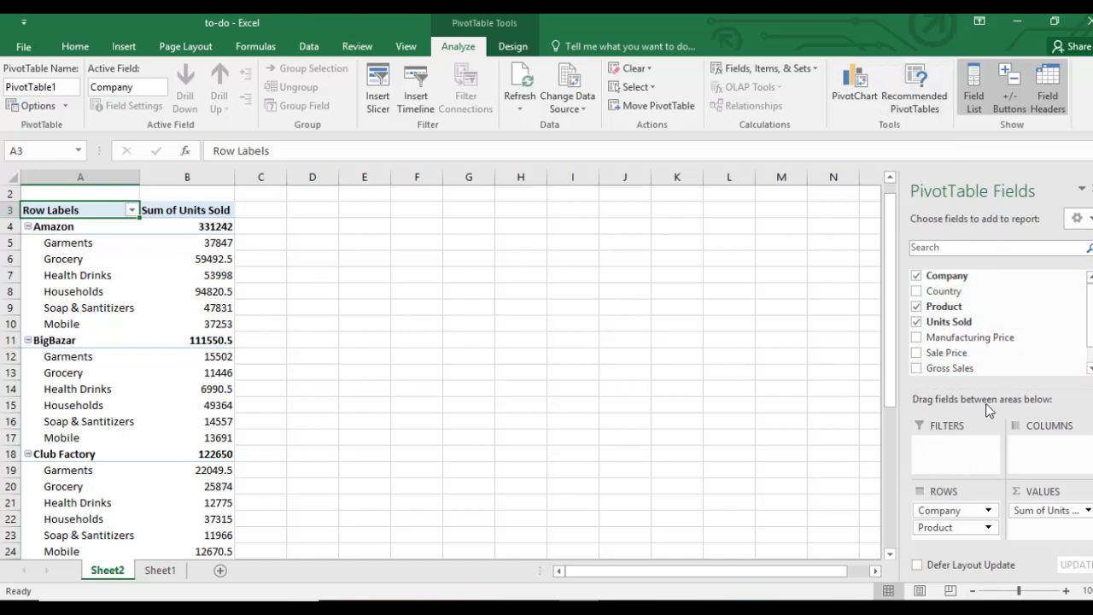
Step: Select an empty cell outside the PivotTable so the field list closes, ending on Home
left_click(468, 294)
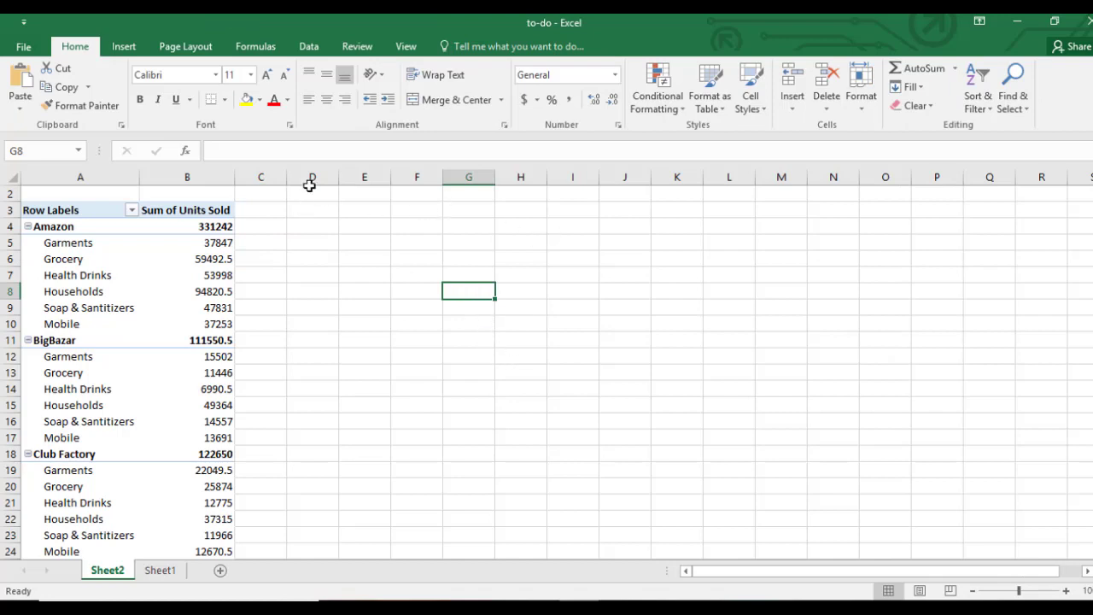
left_click(122, 50)
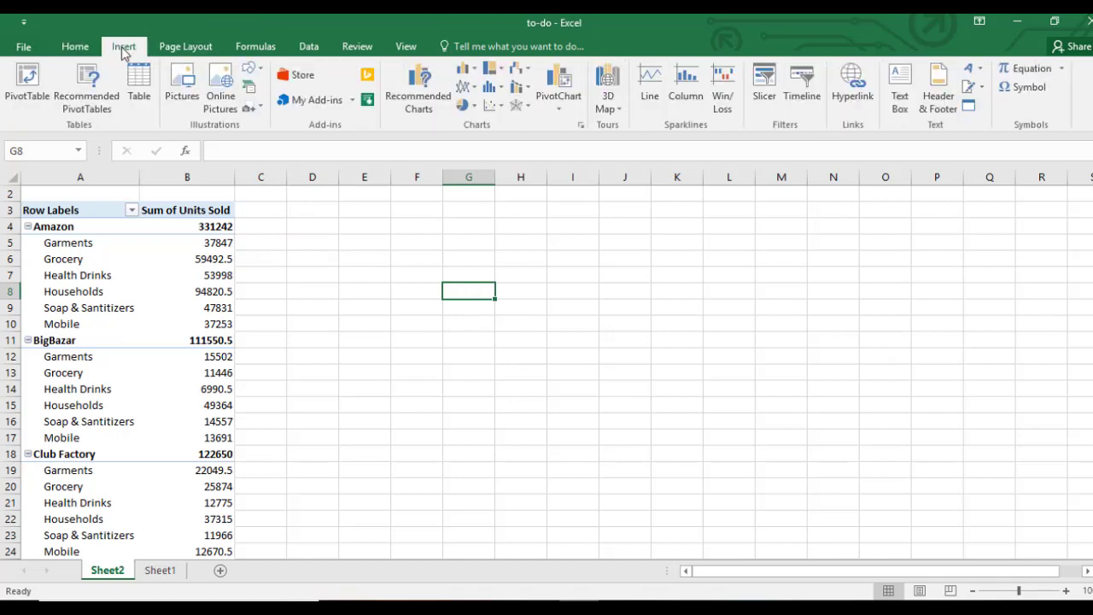
left_click(82, 50)
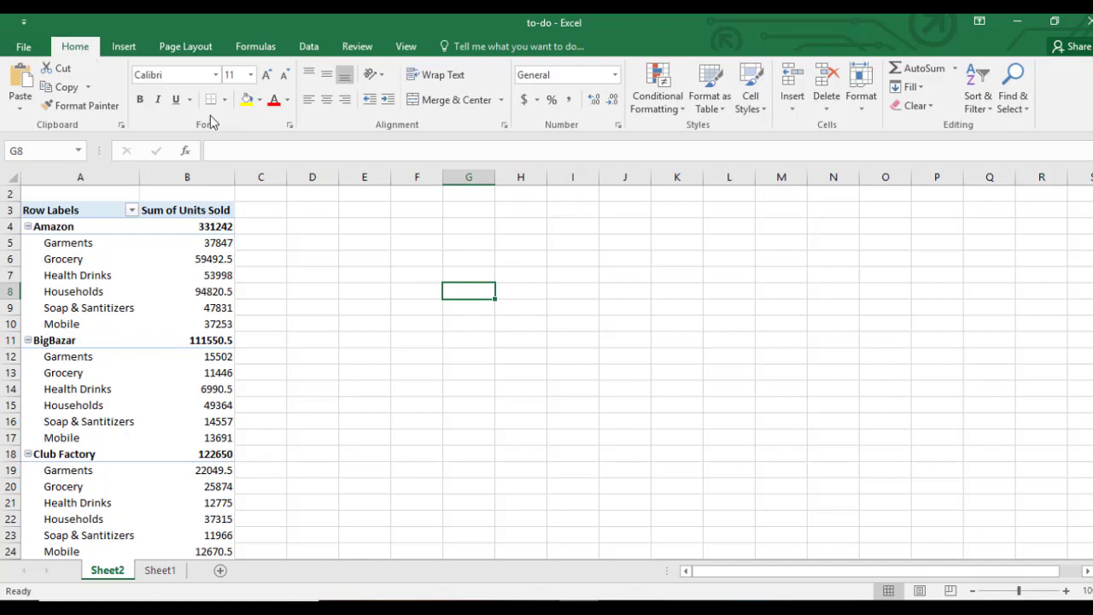